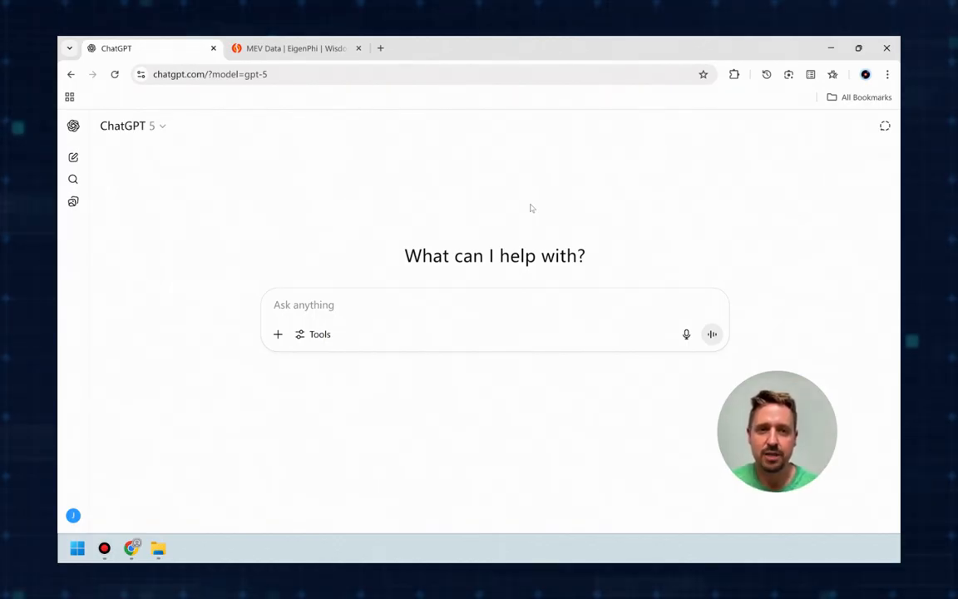
- Browse the EigenPhi MEV live-stream and profit leaderboard, then return to the ChatGPT chat
{"action": "left_click", "coordinate": [296, 48]}
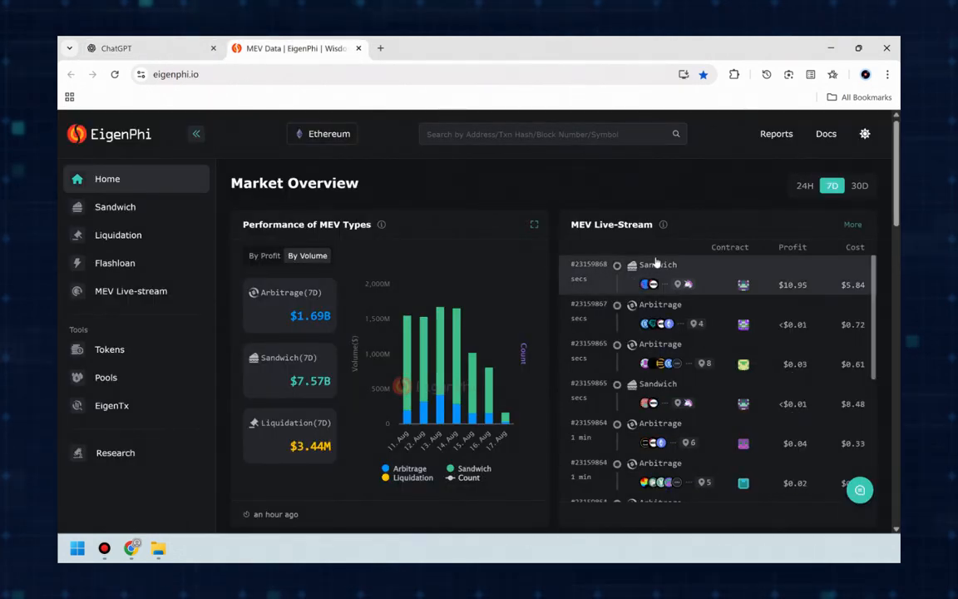
{"action": "scroll", "coordinate": [734, 374], "scroll_direction": "down", "scroll_amount": 2}
{"action": "scroll", "coordinate": [734, 420], "scroll_direction": "down", "scroll_amount": 2}
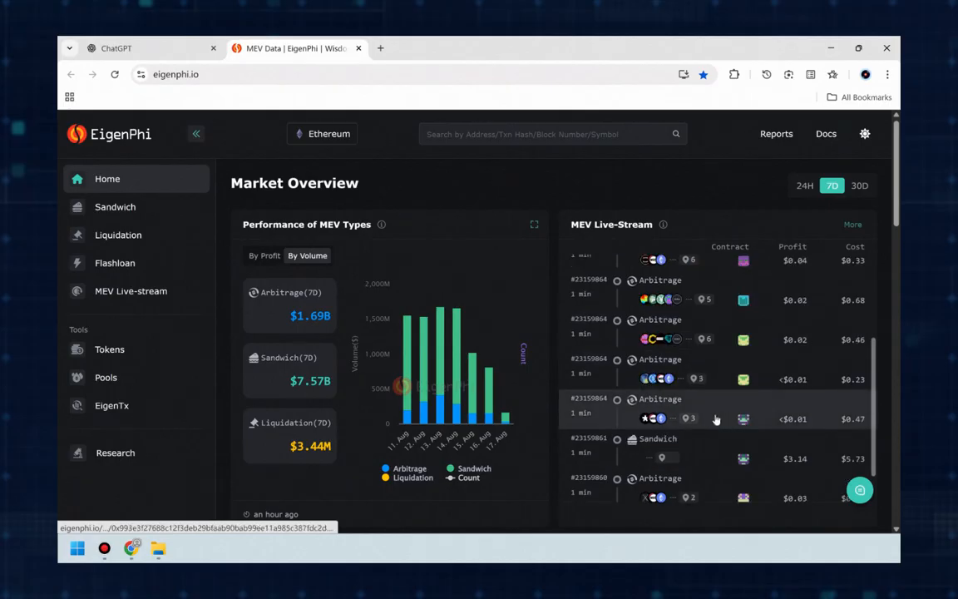
{"action": "scroll", "coordinate": [582, 416], "scroll_direction": "down", "scroll_amount": 3}
{"action": "scroll", "coordinate": [508, 351], "scroll_direction": "down", "scroll_amount": 3}
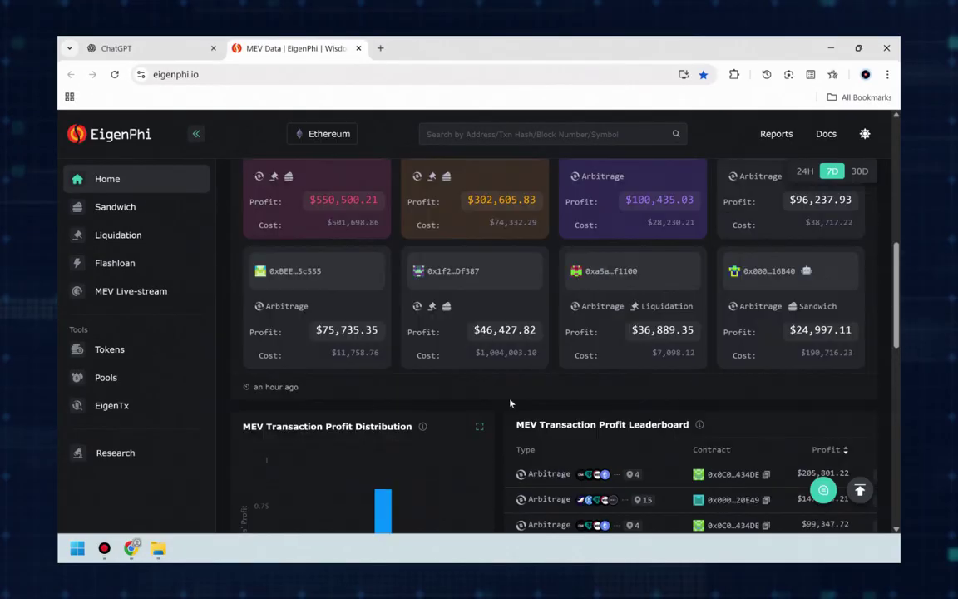
{"action": "scroll", "coordinate": [499, 358], "scroll_direction": "up", "scroll_amount": 5}
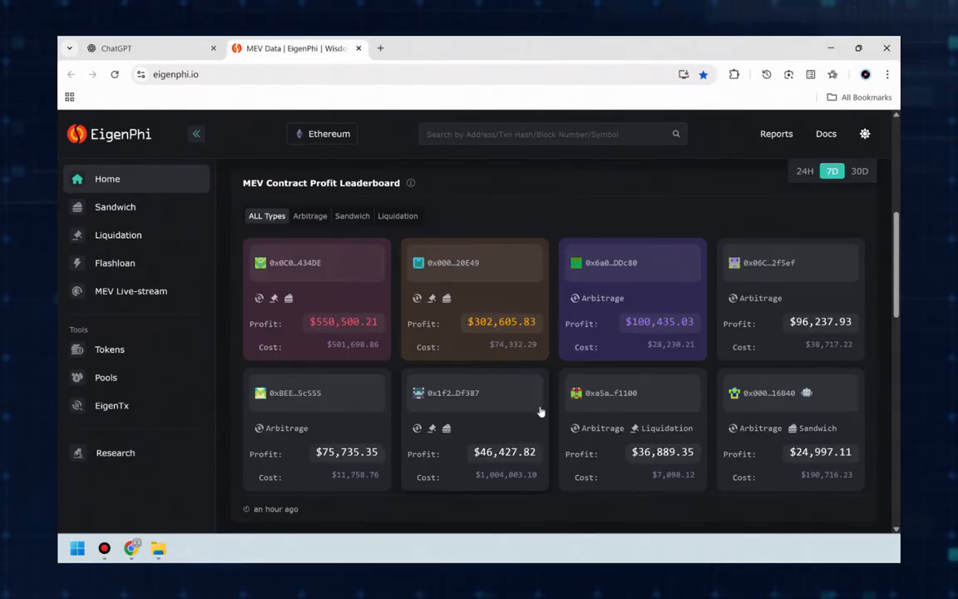
{"action": "scroll", "coordinate": [545, 385], "scroll_direction": "up", "scroll_amount": 4}
{"action": "scroll", "coordinate": [545, 385], "scroll_direction": "up", "scroll_amount": 3}
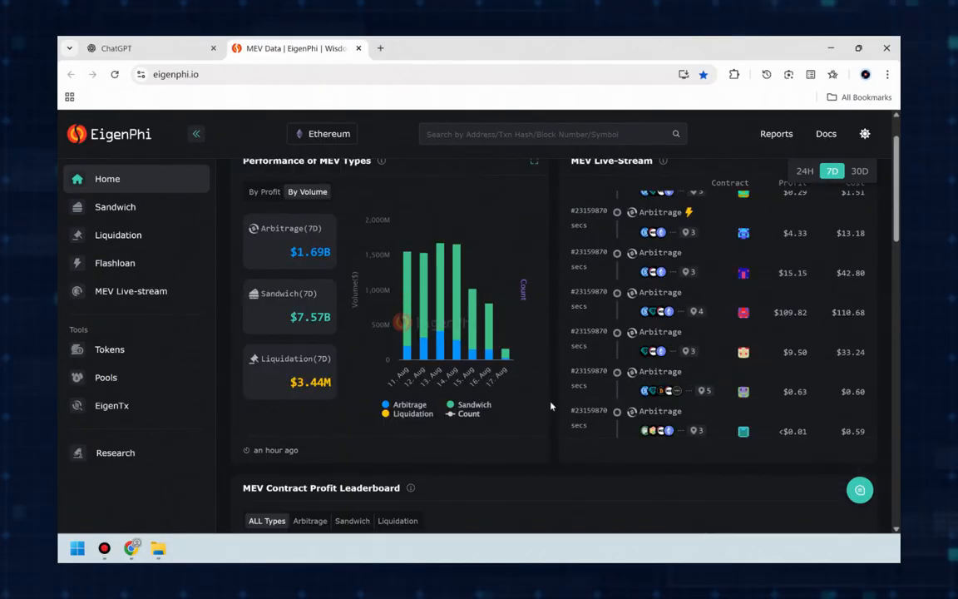
{"action": "scroll", "coordinate": [549, 389], "scroll_direction": "up", "scroll_amount": 3}
{"action": "left_click", "coordinate": [166, 48]}
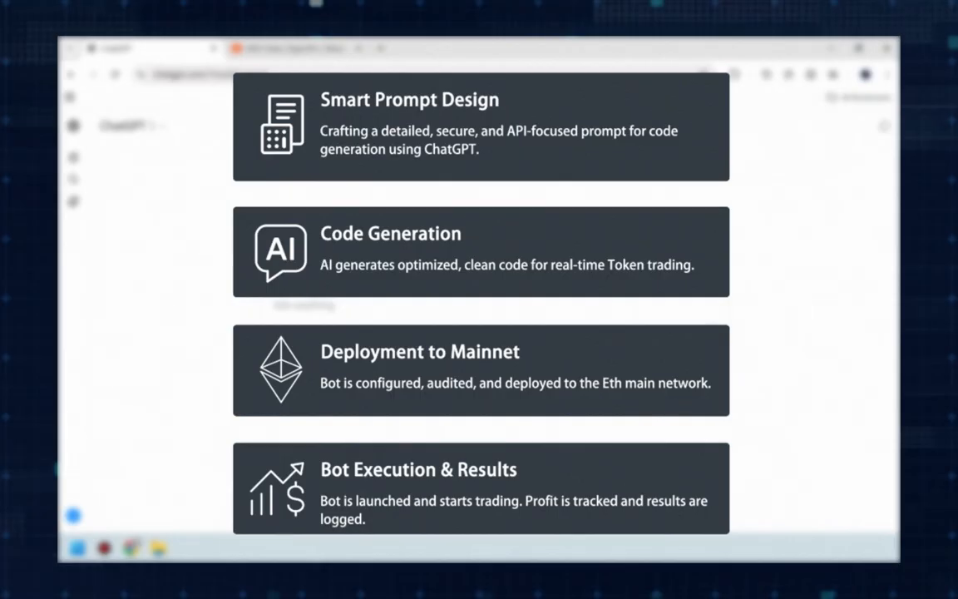
{"action": "type", "text": "Create me a code for a complex bot"}
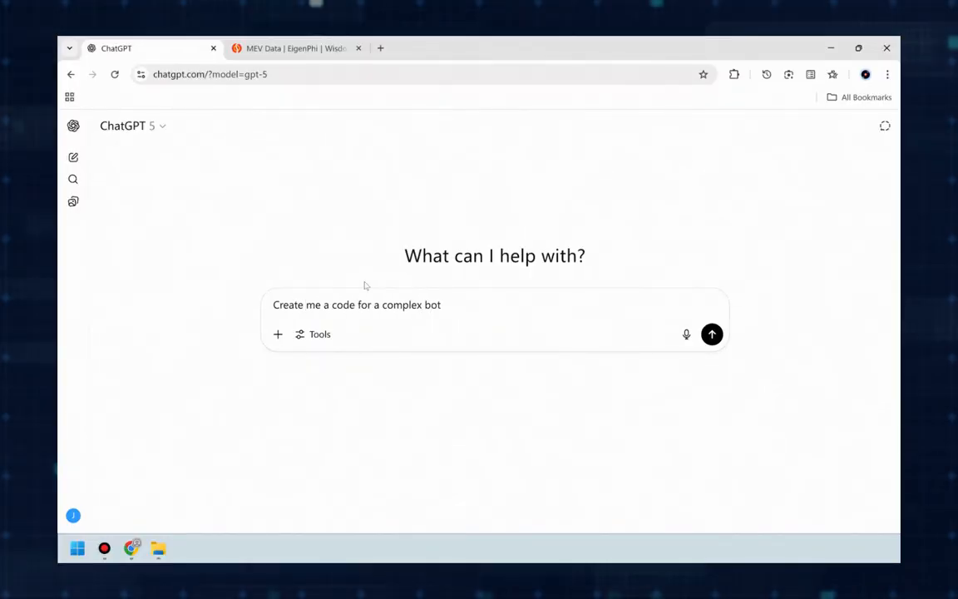
{"action": "type", "text": " to automatically earn crypto using arbitrage strateg"}
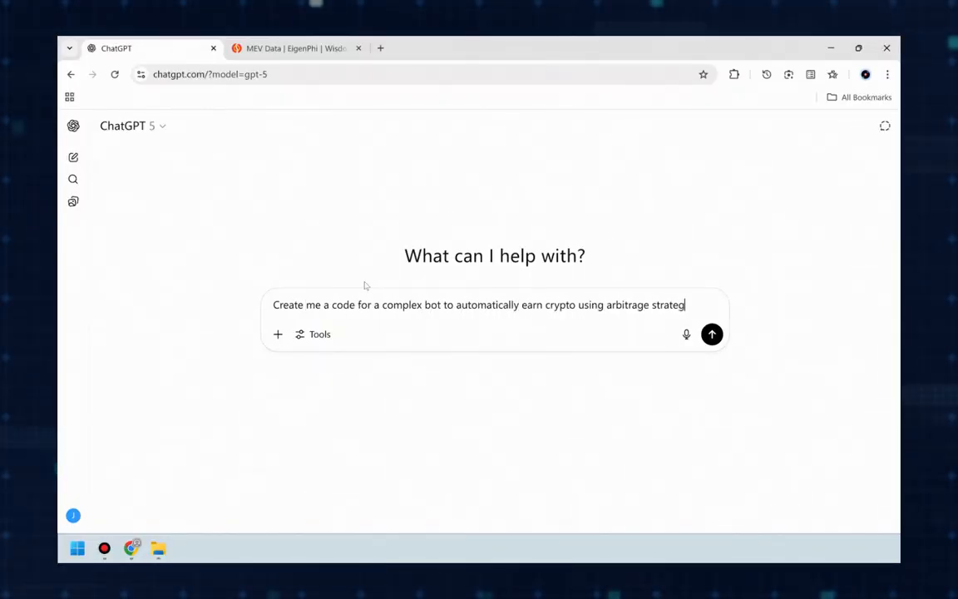
{"action": "type", "text": "ies on uniswap,sushiswap and other DEXs"}
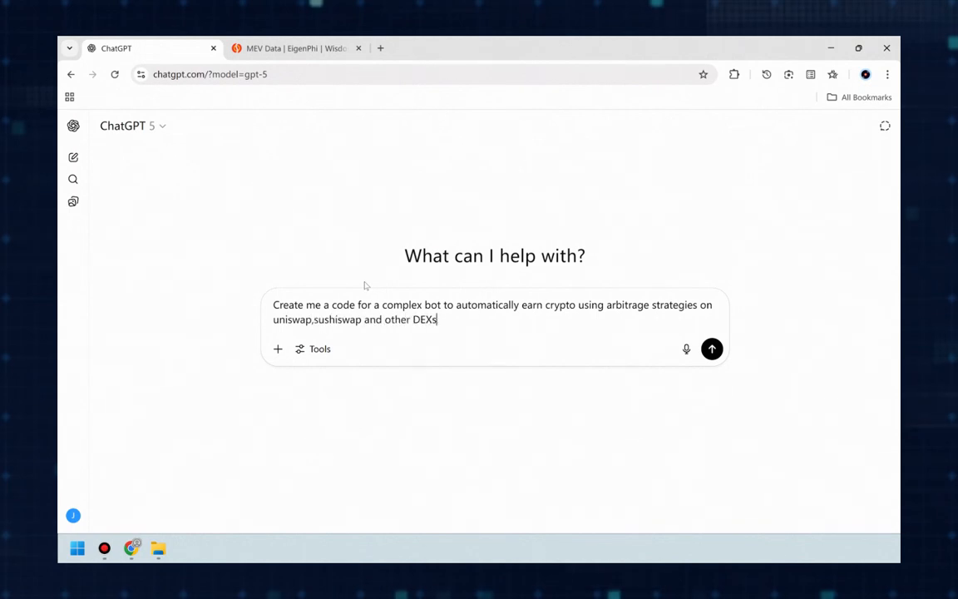
{"action": "type", "text": ".Solidity Language only"}
- Send the Solidity-only arbitrage bot request and expand the generated contract code
{"action": "key", "text": "Return"}
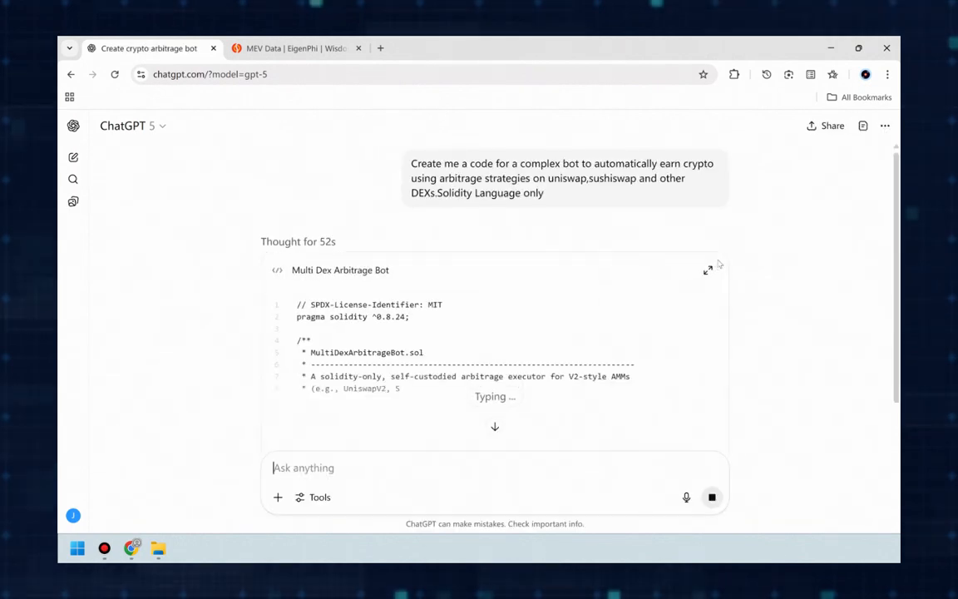
{"action": "left_click", "coordinate": [709, 269]}
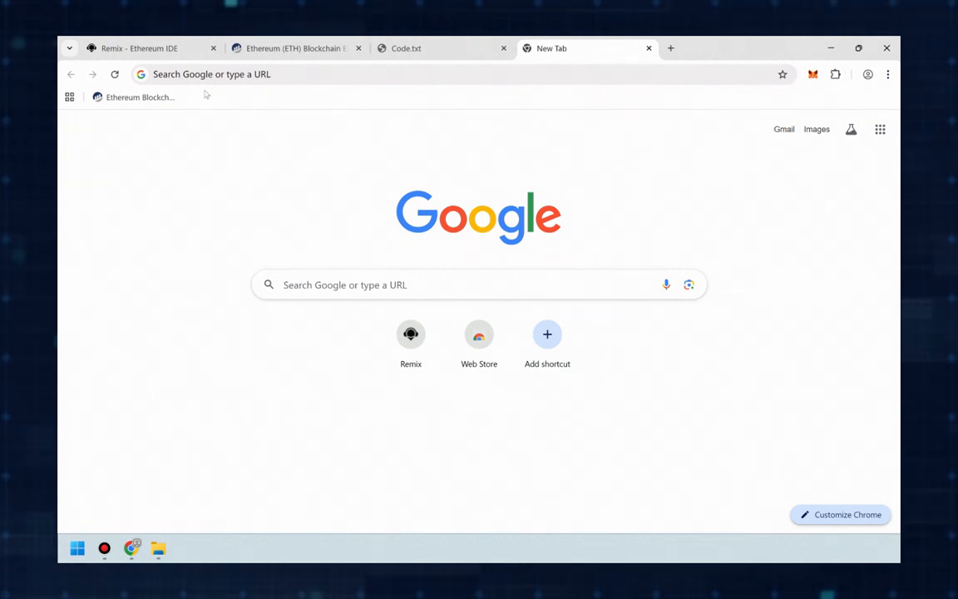
- Switch the browser to the Remix - Ethereum IDE workspace
{"action": "left_click", "coordinate": [137, 48]}
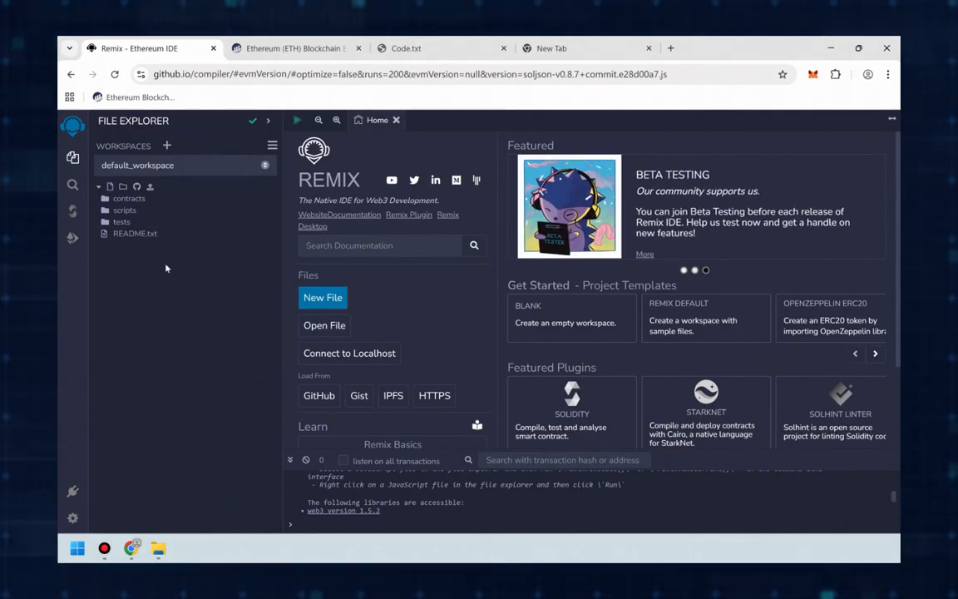
- Create a new workspace file named bot.sol
{"action": "left_click", "coordinate": [110, 186]}
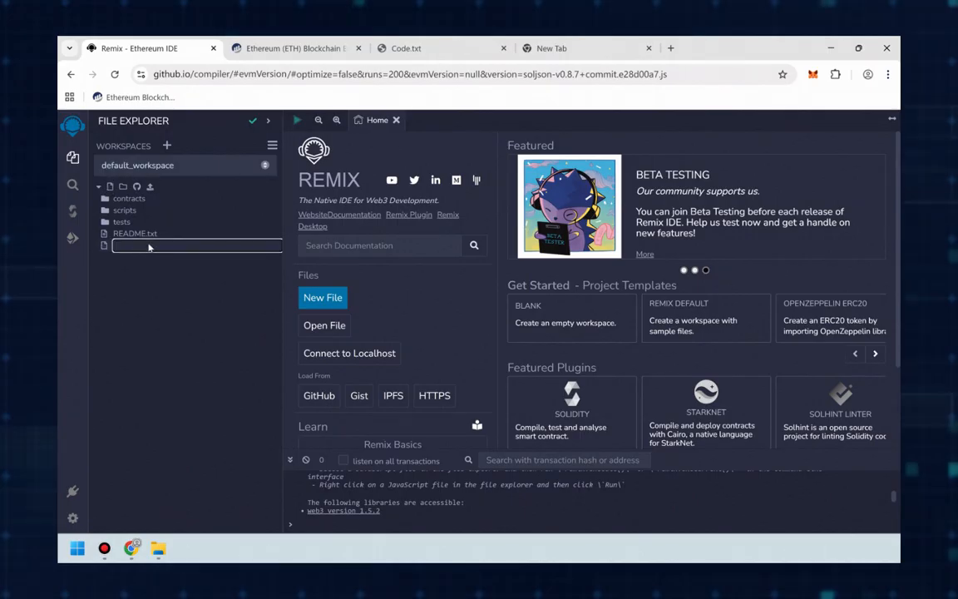
{"action": "type", "text": "bot.so"}
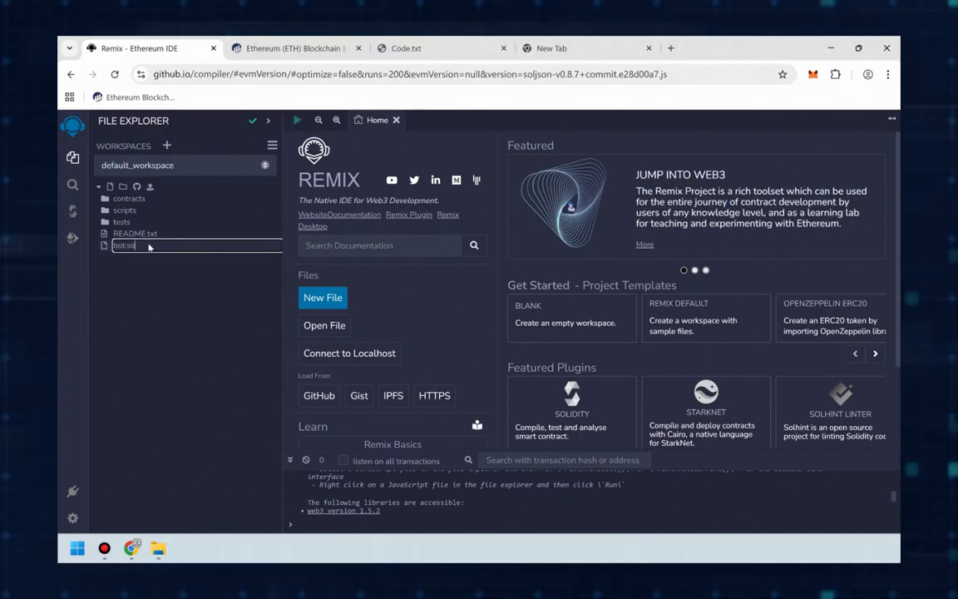
{"action": "key", "text": "Return"}
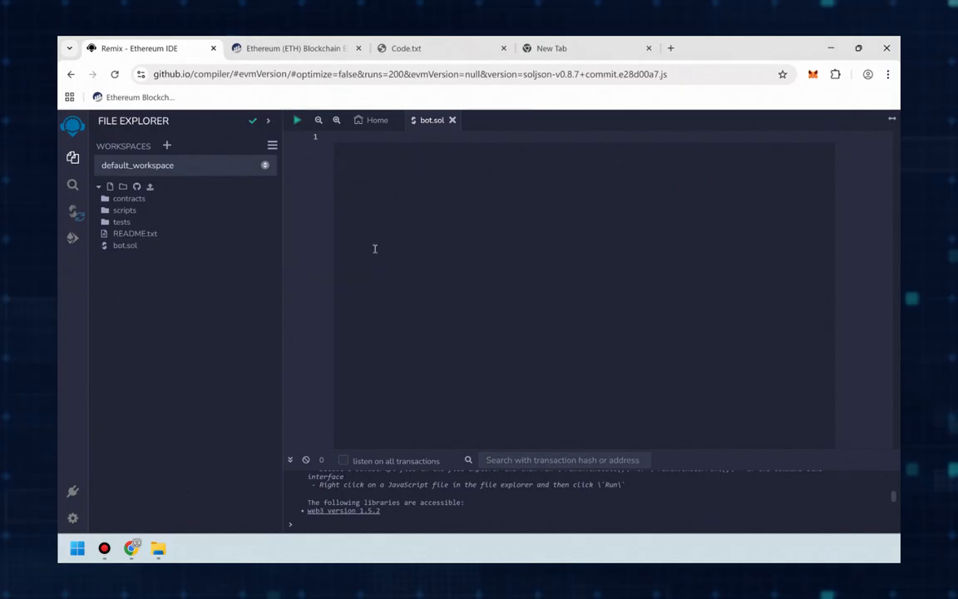
- Copy the full contract code from Code.txt and paste it into bot.sol
{"action": "left_click", "coordinate": [406, 49]}
{"action": "left_click_drag", "start_coordinate": [62, 122], "coordinate": [204, 513]}
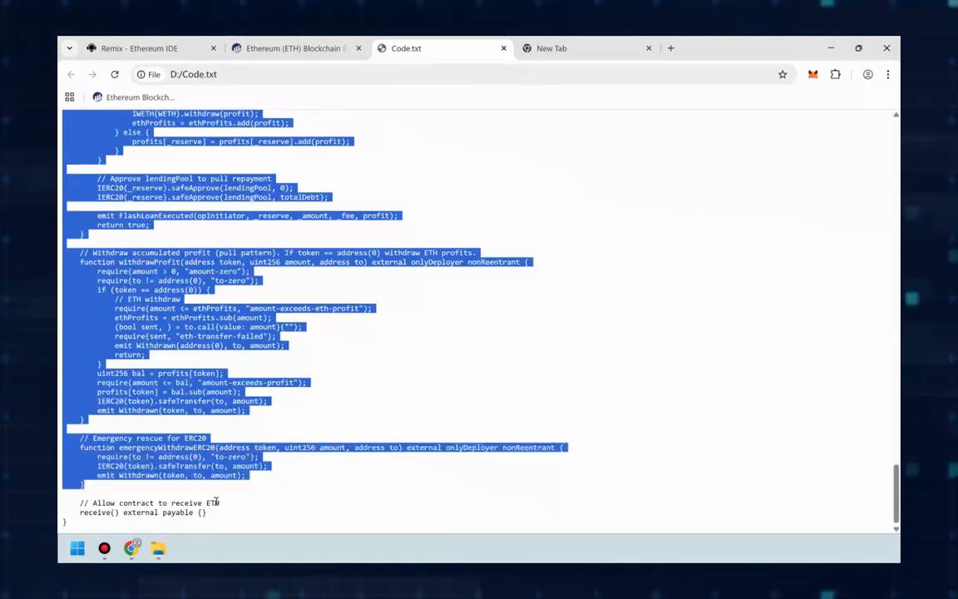
{"action": "right_click", "coordinate": [190, 381]}
{"action": "left_click", "coordinate": [208, 391]}
{"action": "left_click", "coordinate": [133, 49]}
{"action": "left_click", "coordinate": [500, 250]}
{"action": "key", "text": "ctrl+v"}
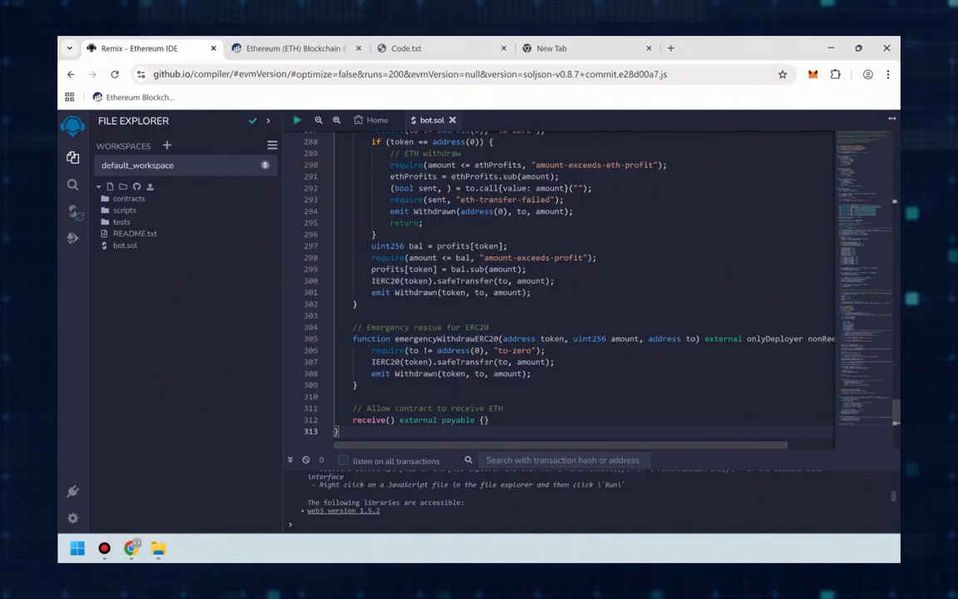
{"action": "left_click_drag", "start_coordinate": [859, 415], "coordinate": [892, 138]}
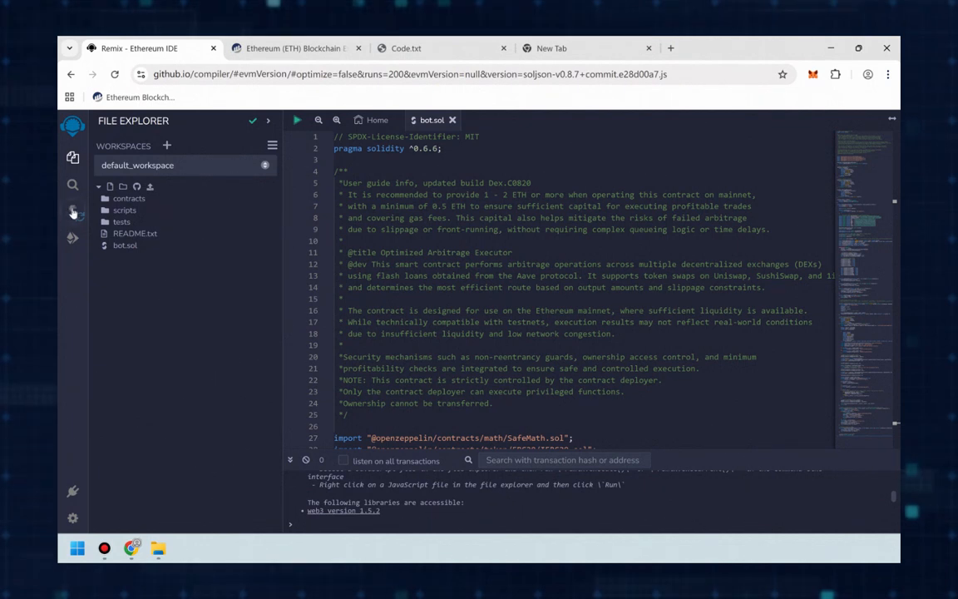
- Select compiler 0.6.6 to match pragma ^0.6.6 and compile bot.sol
{"action": "left_click", "coordinate": [72, 213]}
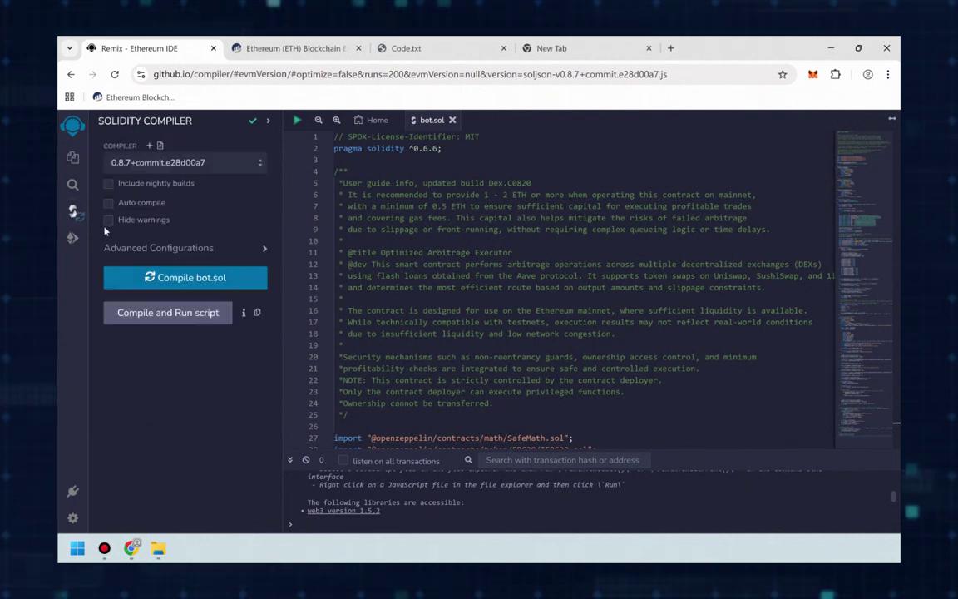
{"action": "left_click", "coordinate": [213, 162]}
{"action": "scroll", "coordinate": [206, 356], "scroll_direction": "down", "scroll_amount": 5}
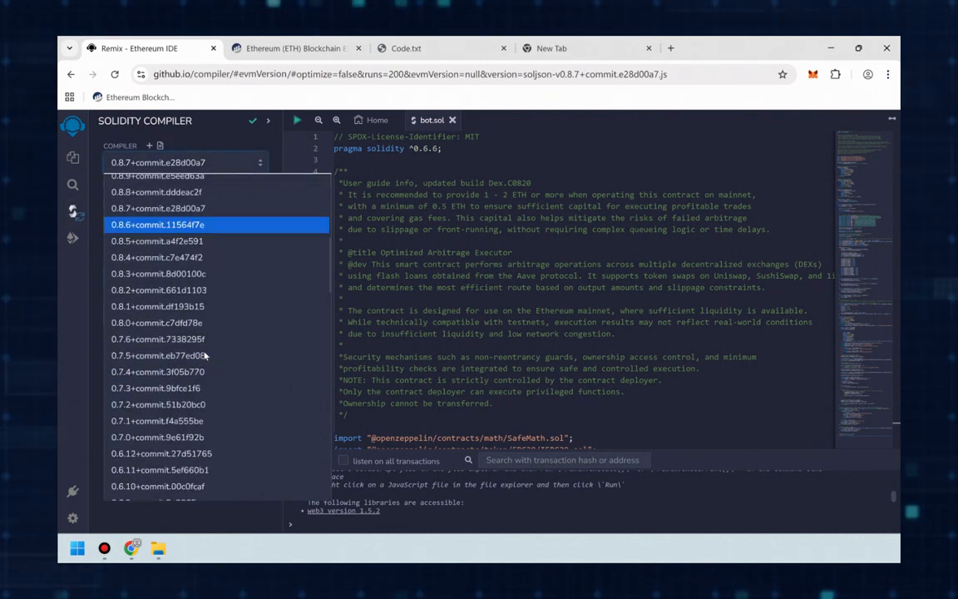
{"action": "scroll", "coordinate": [166, 332], "scroll_direction": "down", "scroll_amount": 5}
{"action": "left_click", "coordinate": [121, 310]}
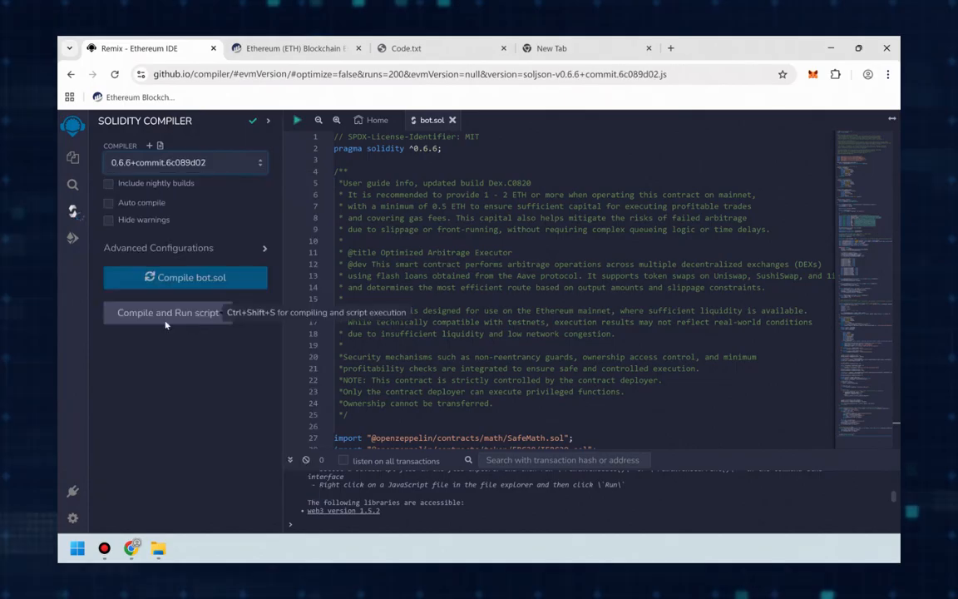
{"action": "left_click_drag", "start_coordinate": [441, 148], "coordinate": [334, 148]}
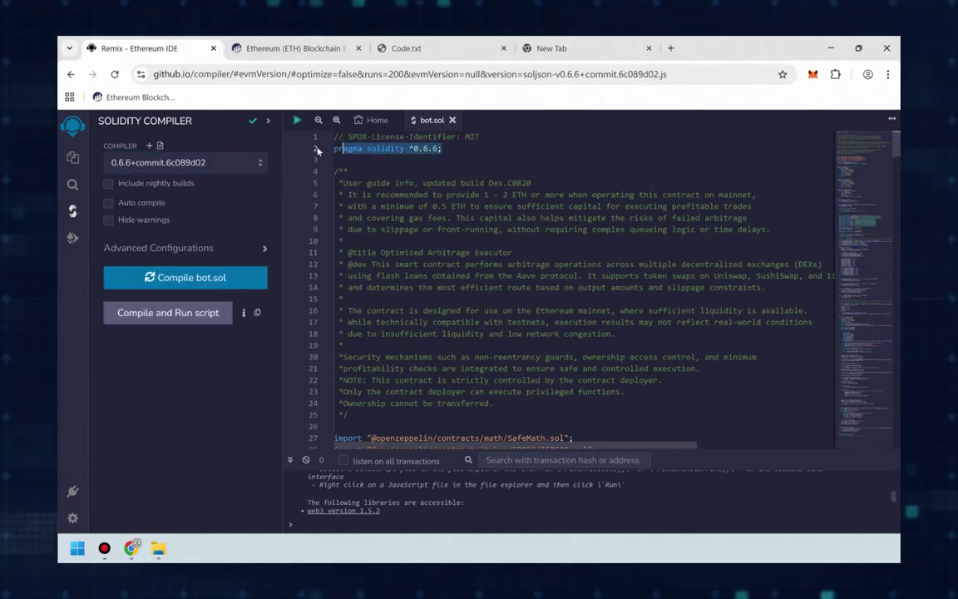
{"action": "left_click", "coordinate": [177, 283]}
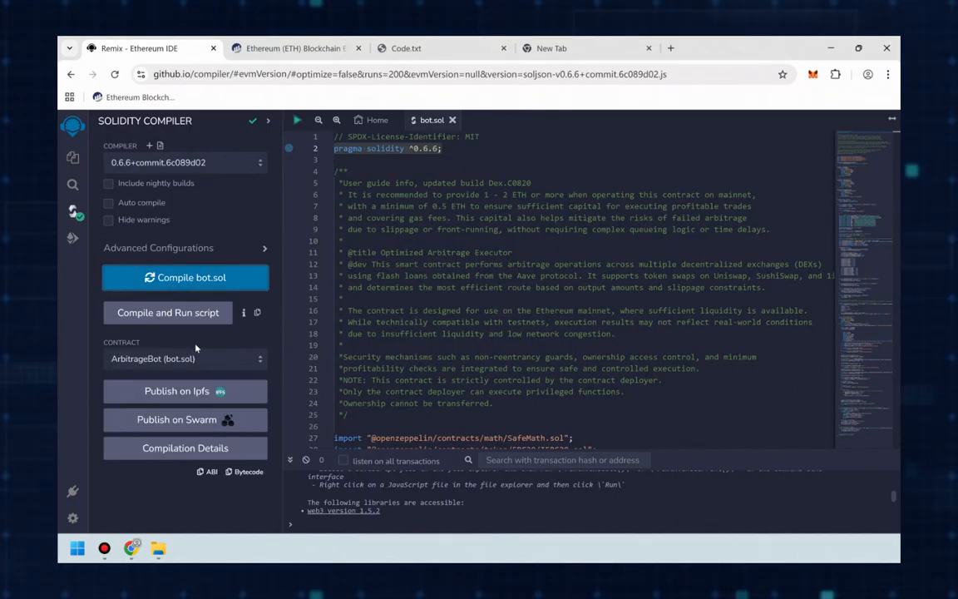
- Set the deploy environment to Injected Provider - MetaMask and approve the wallet connection
{"action": "left_click", "coordinate": [72, 239]}
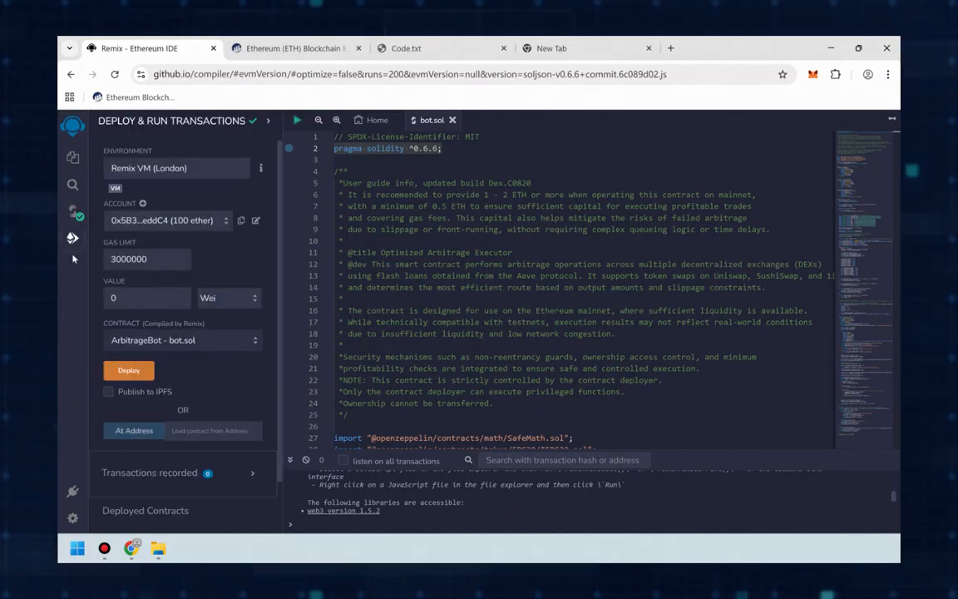
{"action": "left_click", "coordinate": [179, 169]}
{"action": "left_click", "coordinate": [191, 229]}
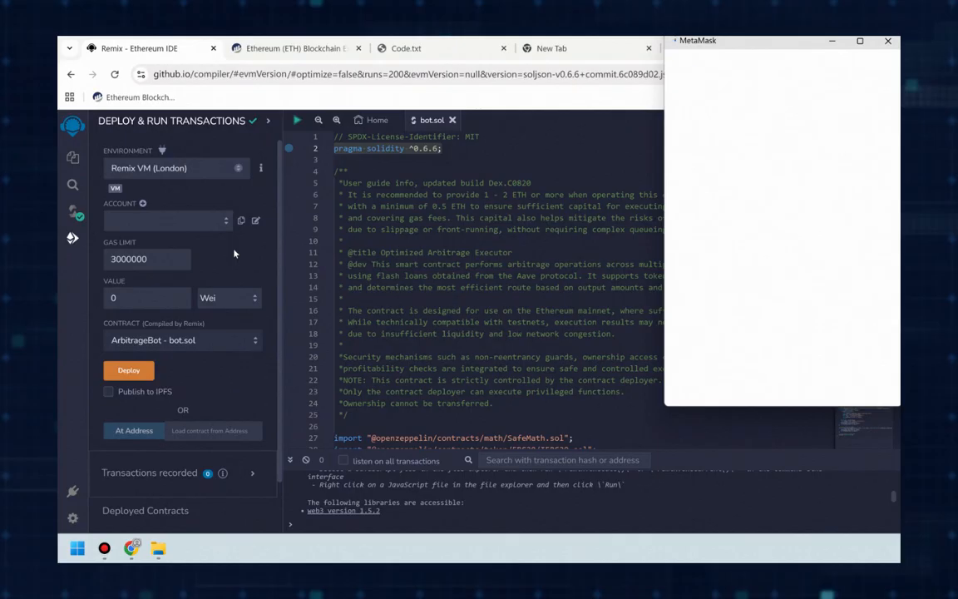
{"action": "left_click", "coordinate": [839, 381]}
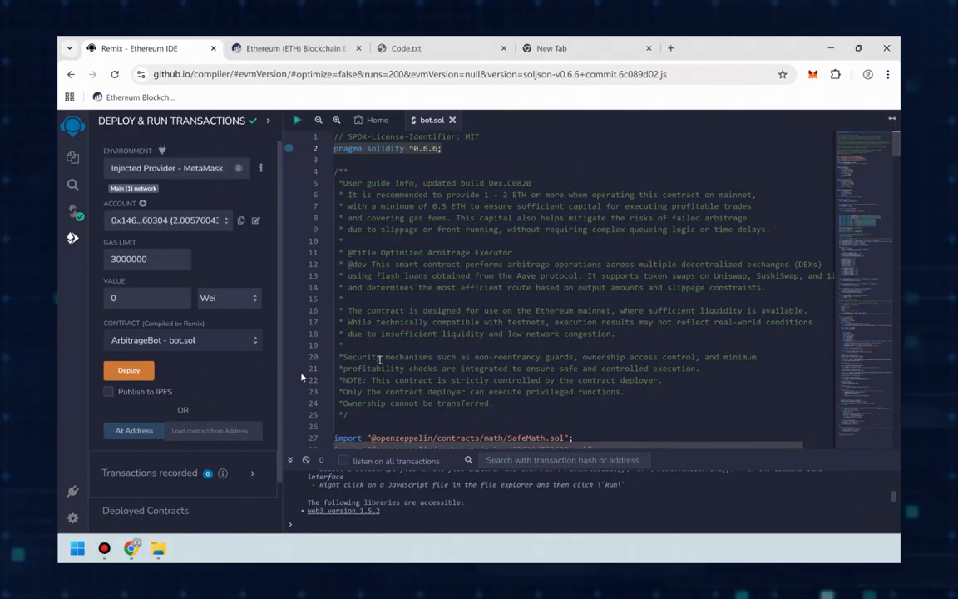
- Deploy ArbitrageBot to Main Network through MetaMask at aggressive gas speed
{"action": "left_click", "coordinate": [129, 369]}
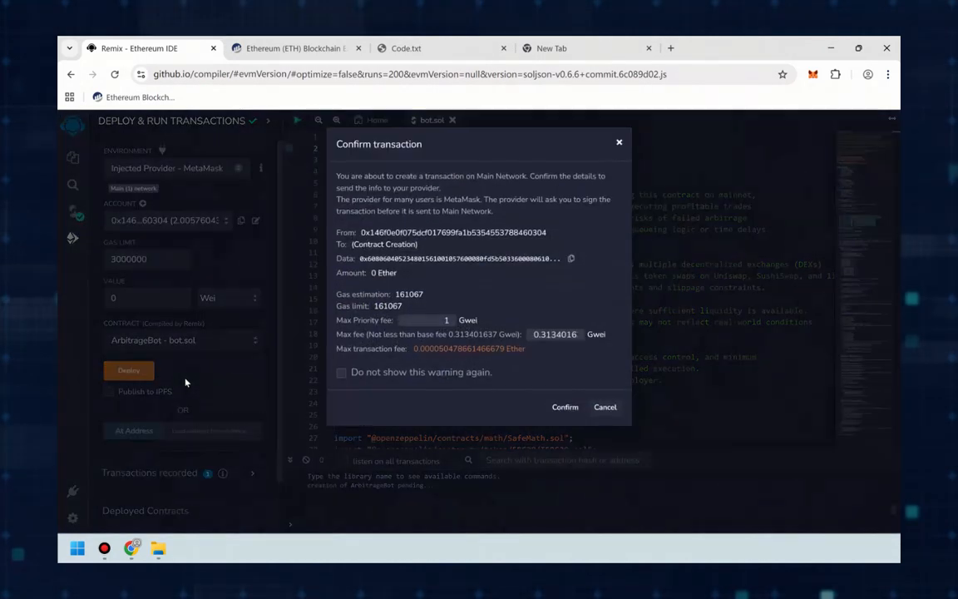
{"action": "left_click", "coordinate": [565, 408]}
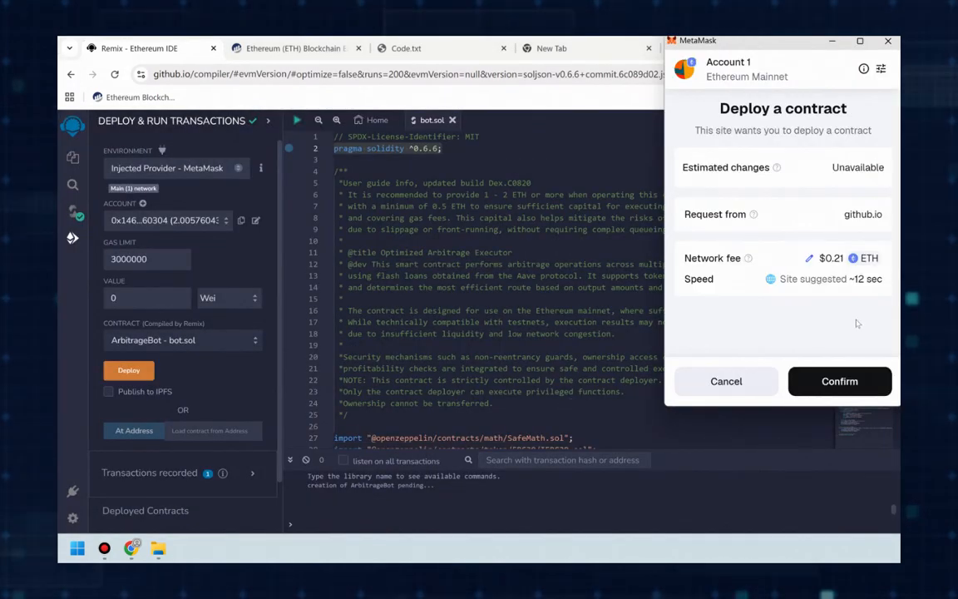
{"action": "left_click", "coordinate": [811, 260]}
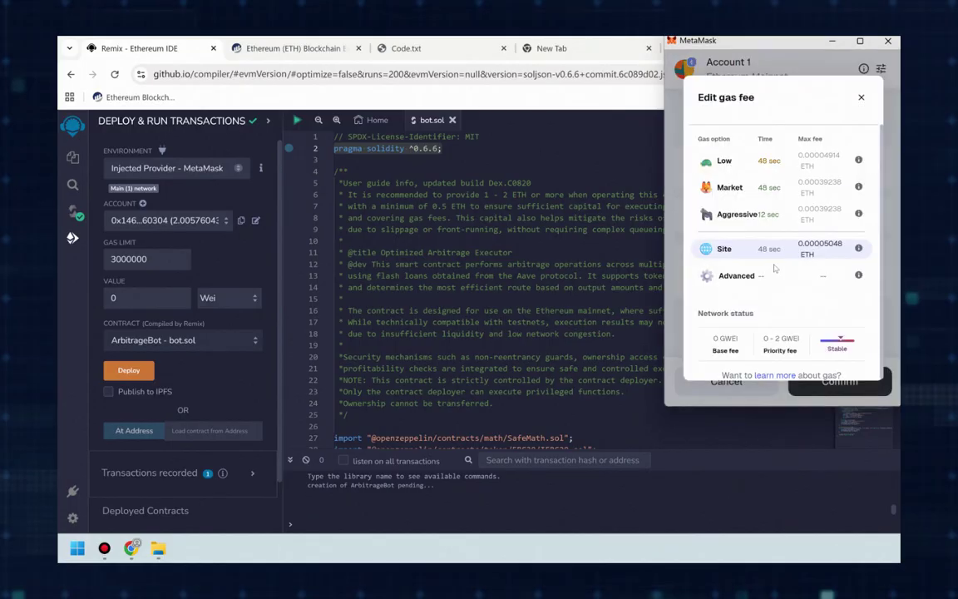
{"action": "left_click", "coordinate": [722, 215]}
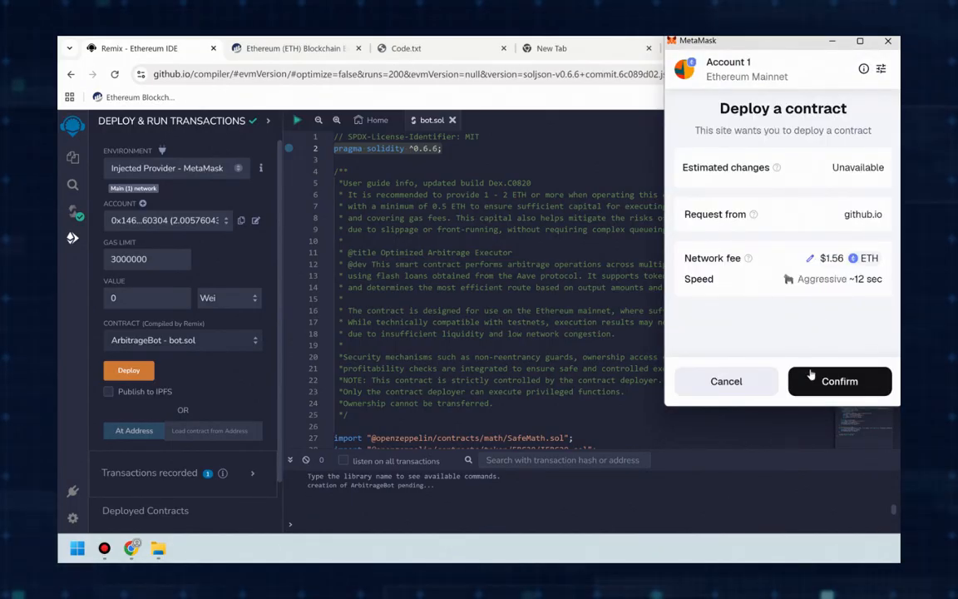
{"action": "left_click", "coordinate": [851, 385]}
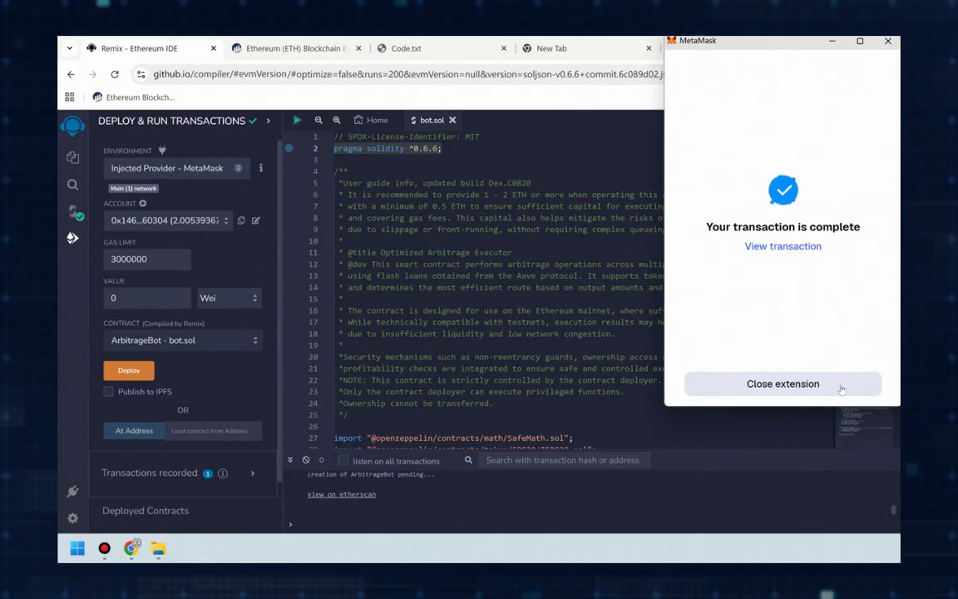
{"action": "left_click", "coordinate": [842, 387]}
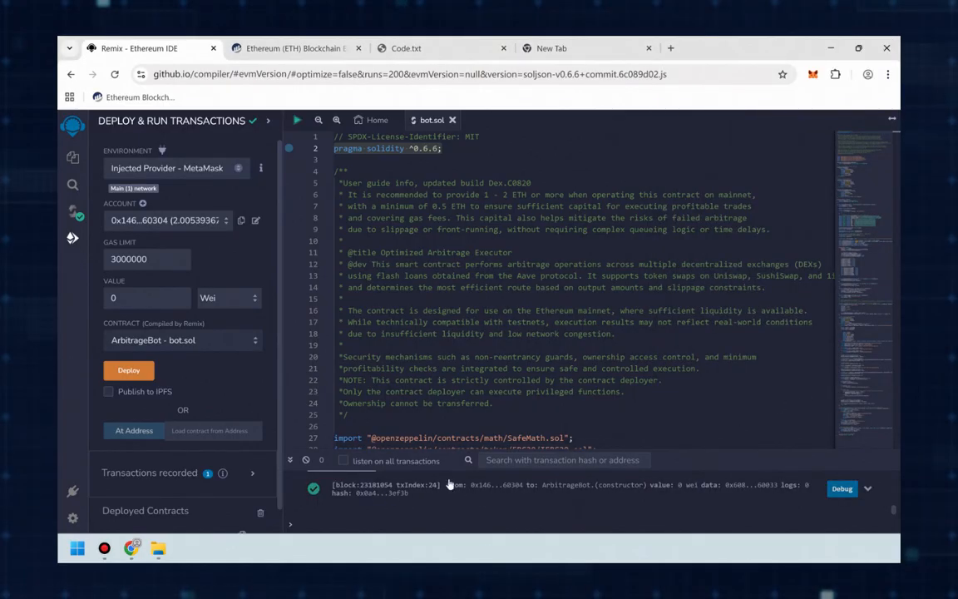
{"action": "scroll", "coordinate": [250, 348], "scroll_direction": "down", "scroll_amount": 2}
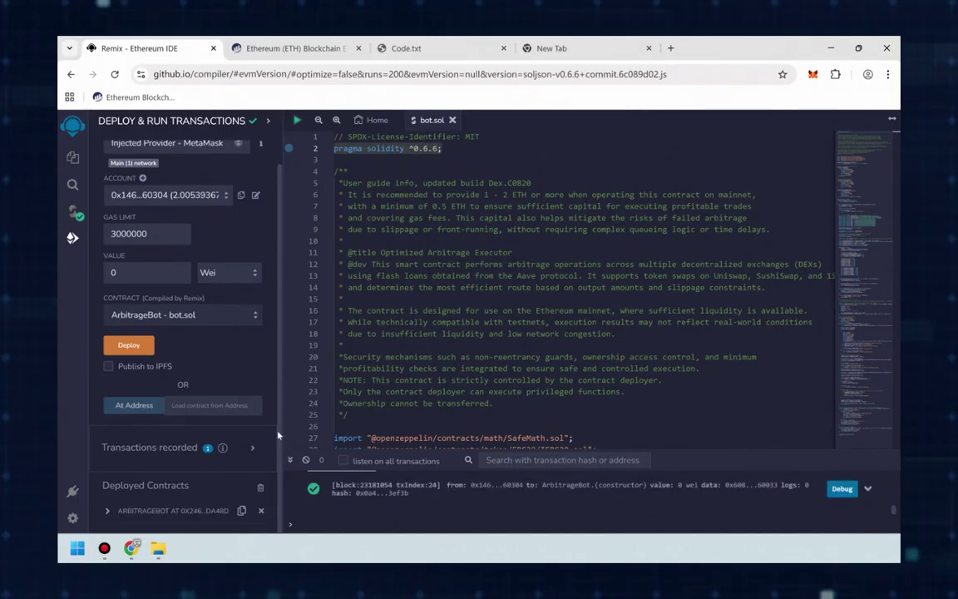
- Expand the deployed ArbitrageBot contract and copy its address
{"action": "left_click", "coordinate": [107, 511]}
{"action": "scroll", "coordinate": [153, 436], "scroll_direction": "down", "scroll_amount": 3}
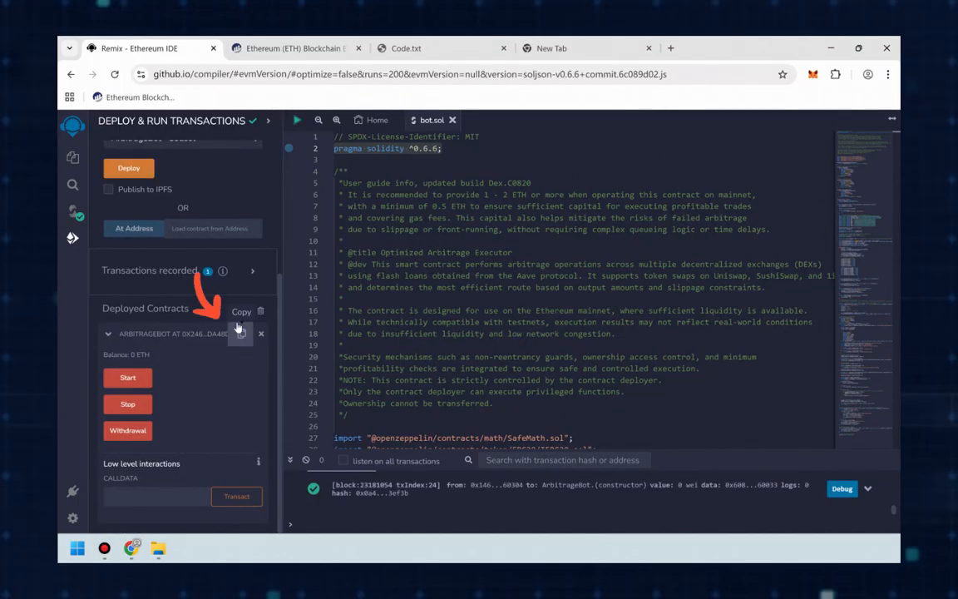
{"action": "left_click", "coordinate": [240, 333]}
- Look up the deployed contract's address in Etherscan and view its page
{"action": "left_click", "coordinate": [293, 48]}
{"action": "left_click", "coordinate": [333, 242]}
{"action": "key", "text": "ctrl+v"}
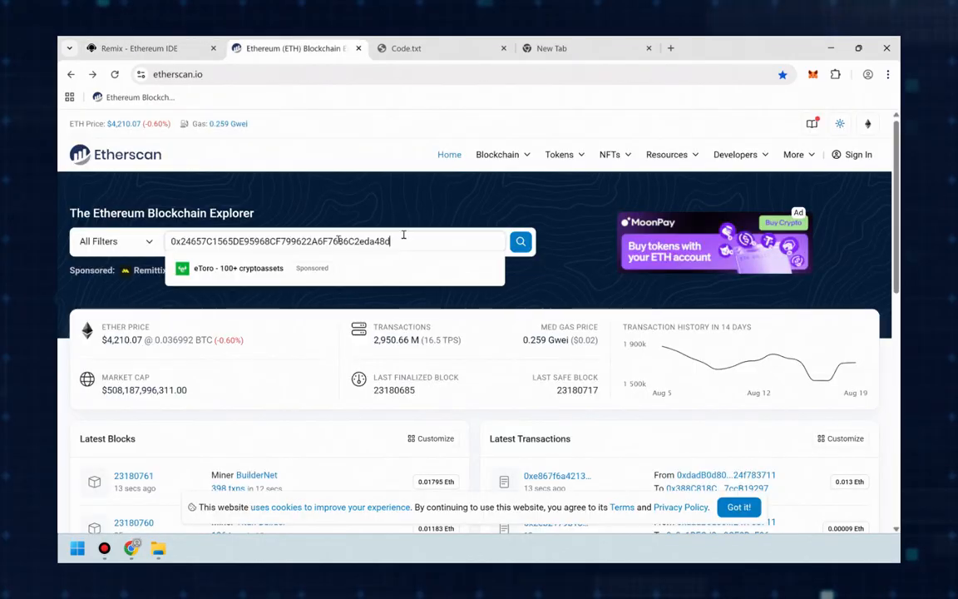
{"action": "key", "text": "Return"}
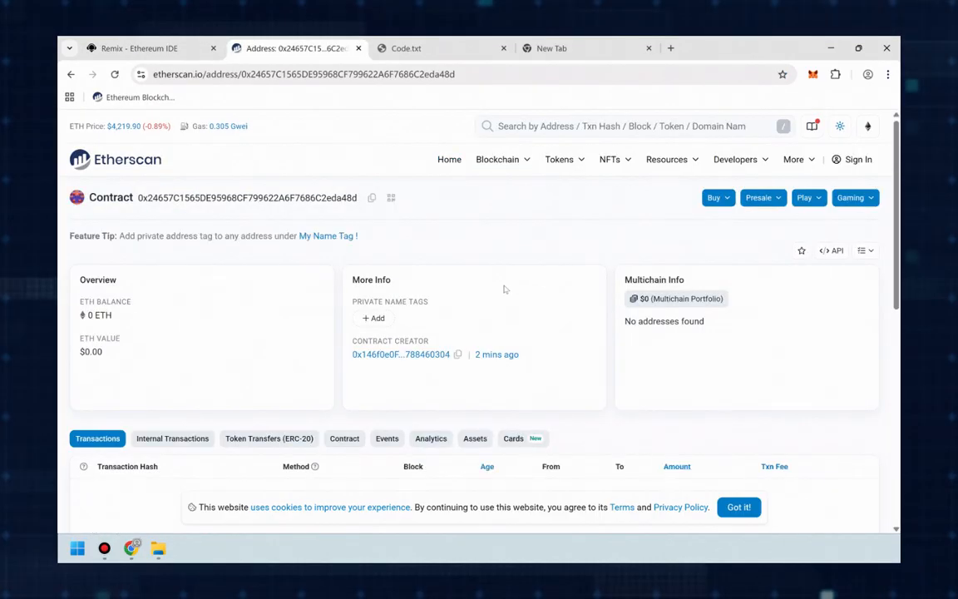
{"action": "double_click", "coordinate": [370, 341]}
{"action": "left_click", "coordinate": [370, 357]}
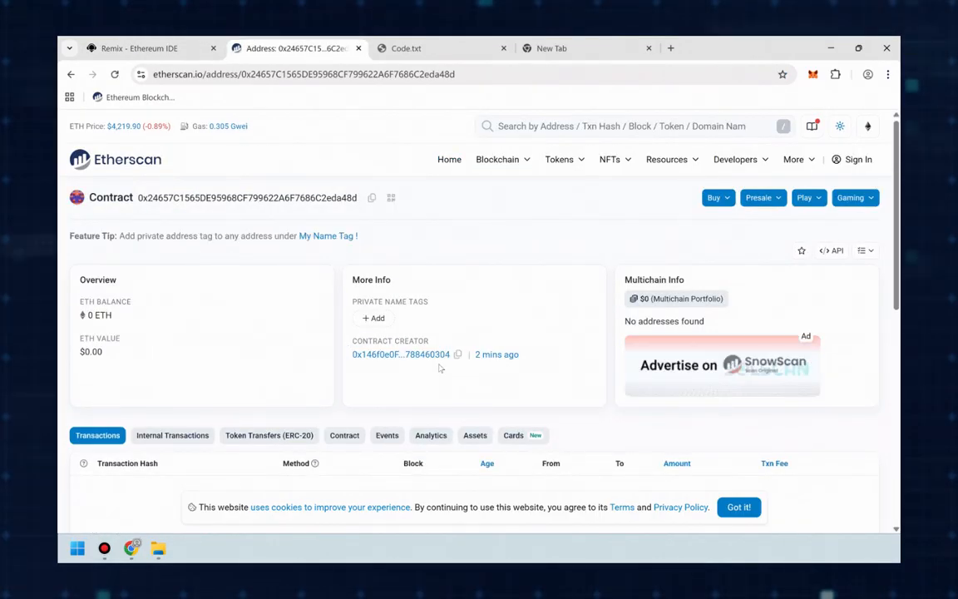
- Check the MetaMask wallet balance, copy the contract address, and start a send from the wallet
{"action": "left_click", "coordinate": [812, 74]}
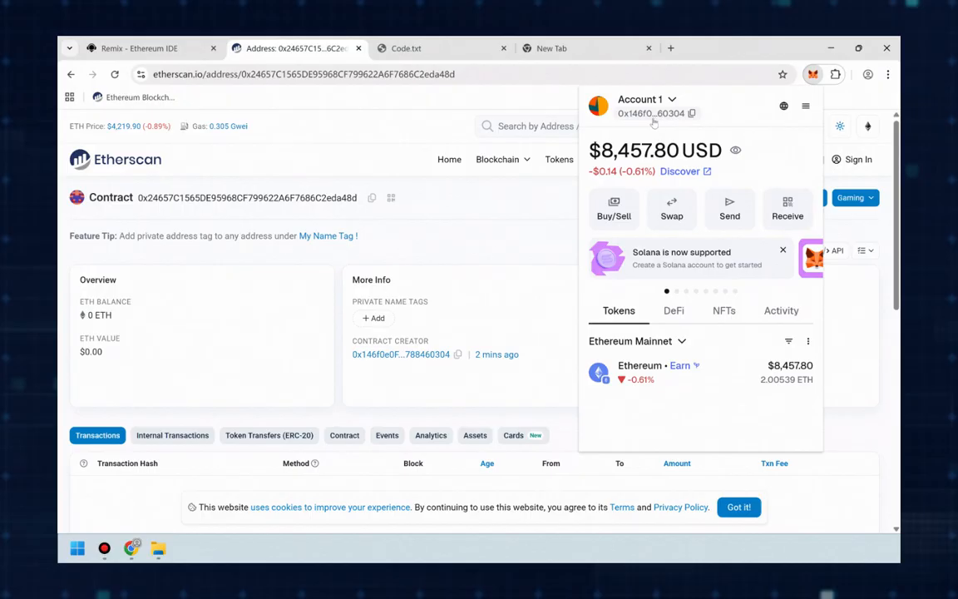
{"action": "left_click", "coordinate": [546, 133]}
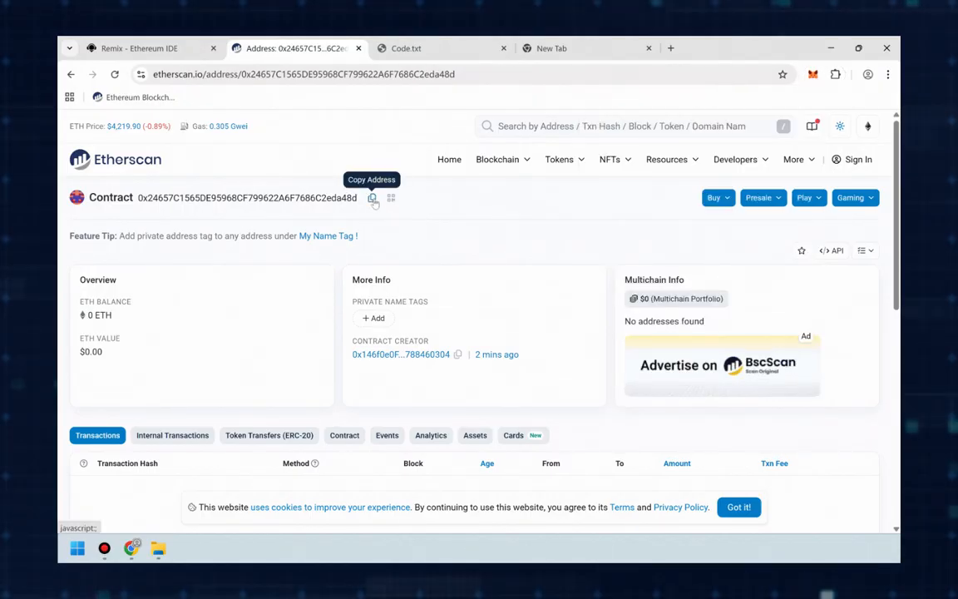
{"action": "left_click", "coordinate": [372, 198]}
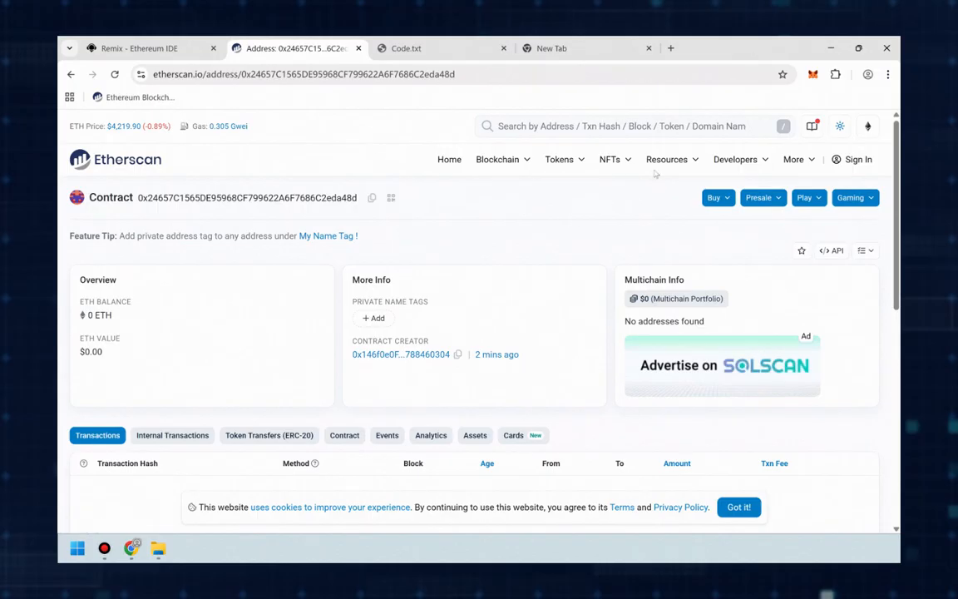
{"action": "left_click", "coordinate": [813, 74]}
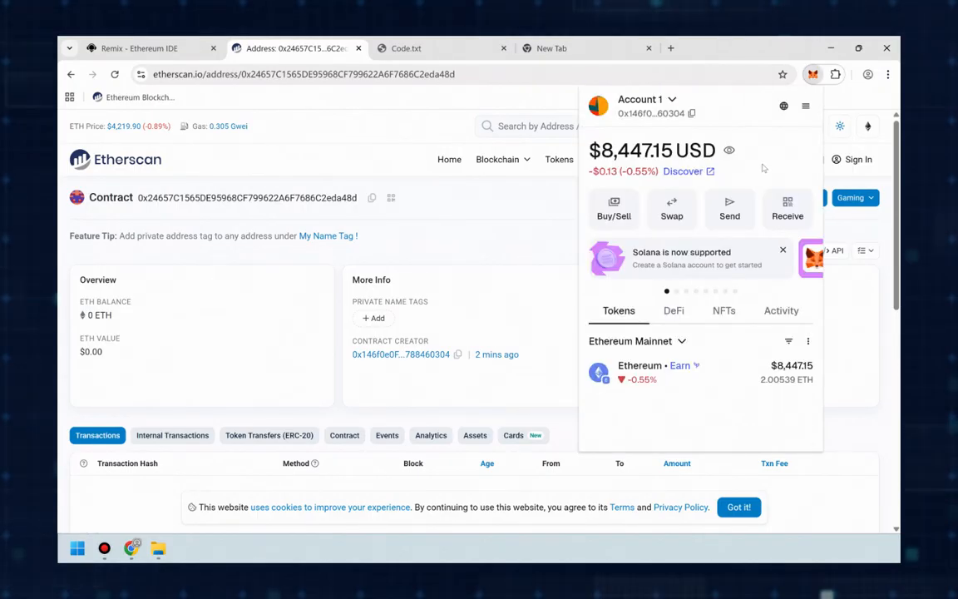
{"action": "left_click", "coordinate": [731, 208]}
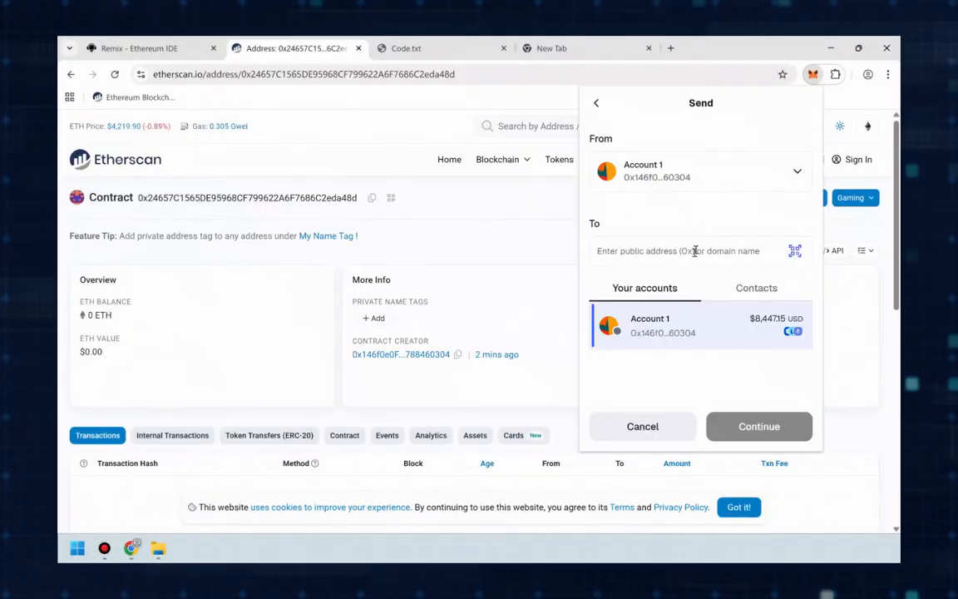
- Send 2 ETH to the contract address via MetaMask at aggressive gas speed
{"action": "left_click", "coordinate": [695, 250]}
{"action": "key", "text": "ctrl+v"}
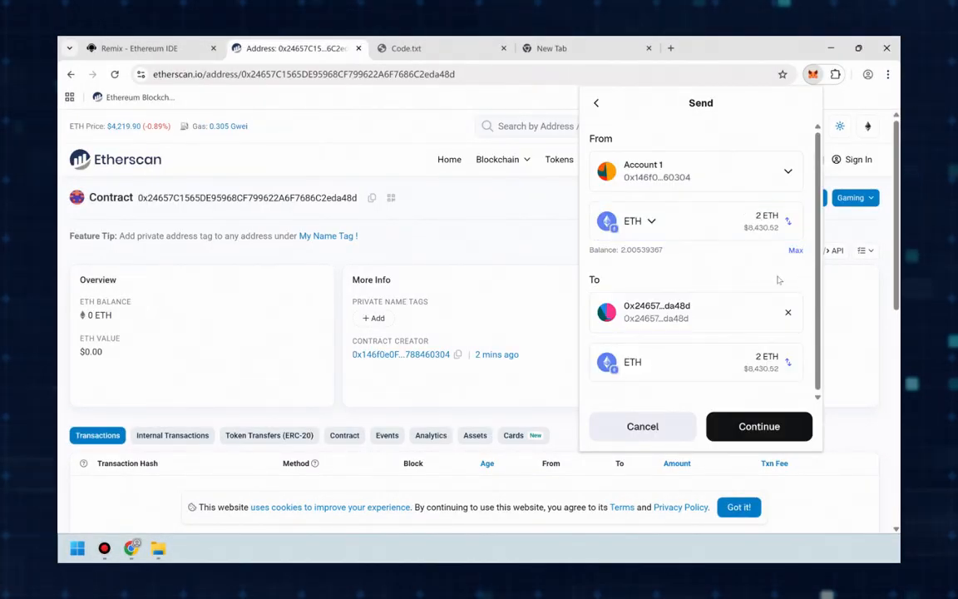
{"action": "left_click", "coordinate": [758, 426]}
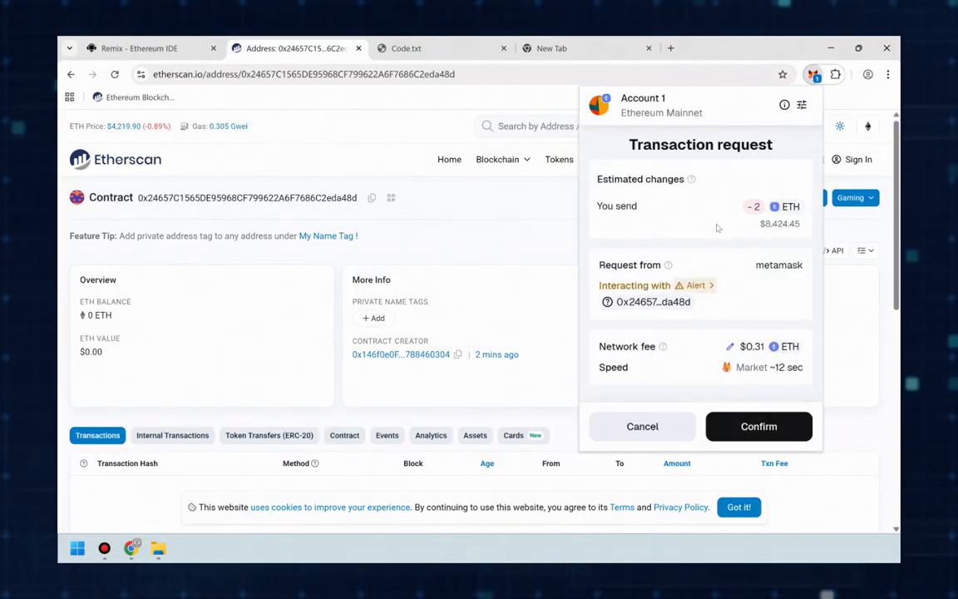
{"action": "left_click", "coordinate": [730, 346]}
{"action": "left_click", "coordinate": [657, 225]}
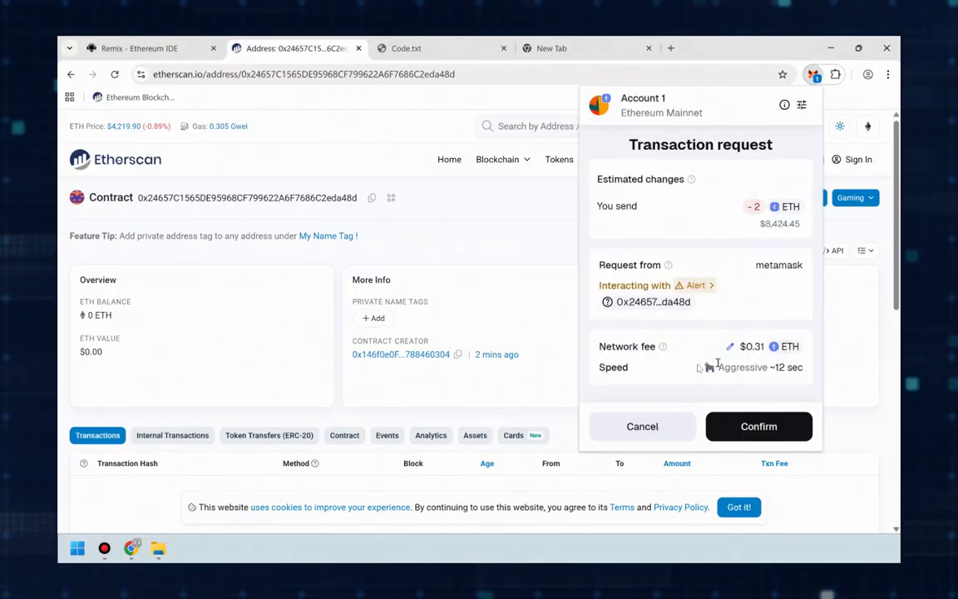
{"action": "left_click", "coordinate": [758, 426]}
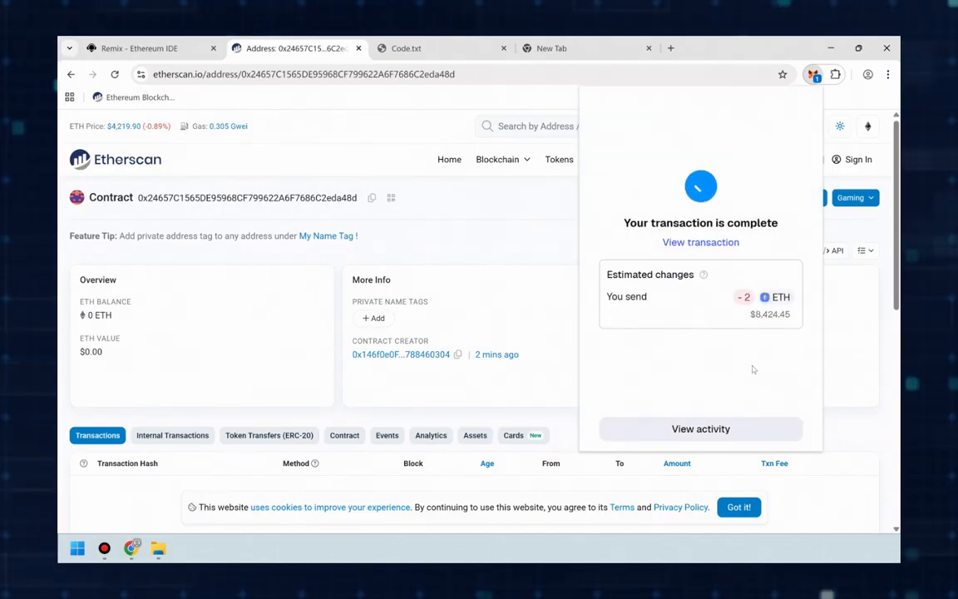
{"action": "left_click", "coordinate": [549, 320]}
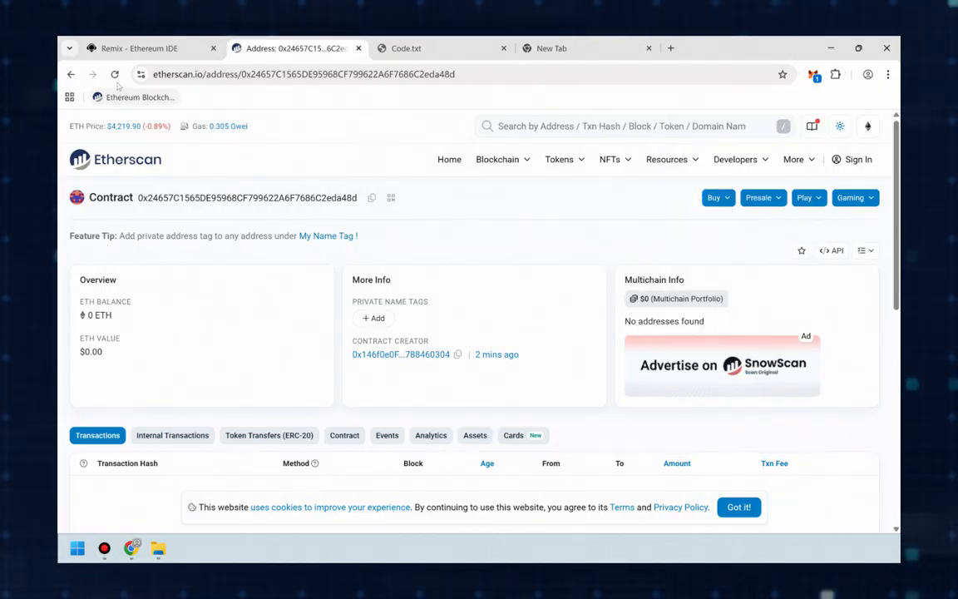
- Confirm the contract's new 2 ETH balance on Etherscan and return to Remix
{"action": "double_click", "coordinate": [100, 315]}
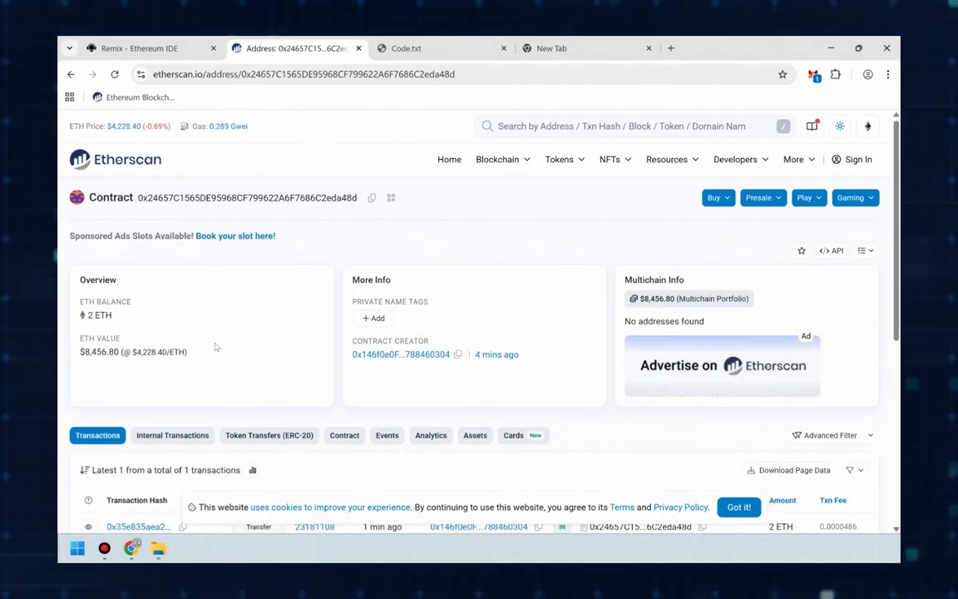
{"action": "left_click", "coordinate": [139, 48]}
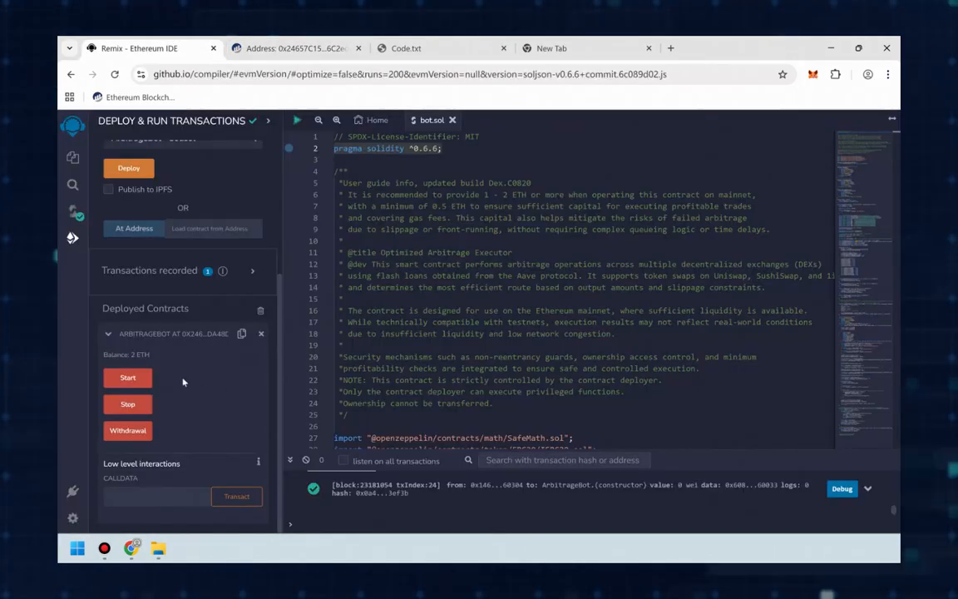
- Run the ArbitrageBot Start function, confirmed in MetaMask at aggressive gas speed
{"action": "left_click", "coordinate": [129, 378]}
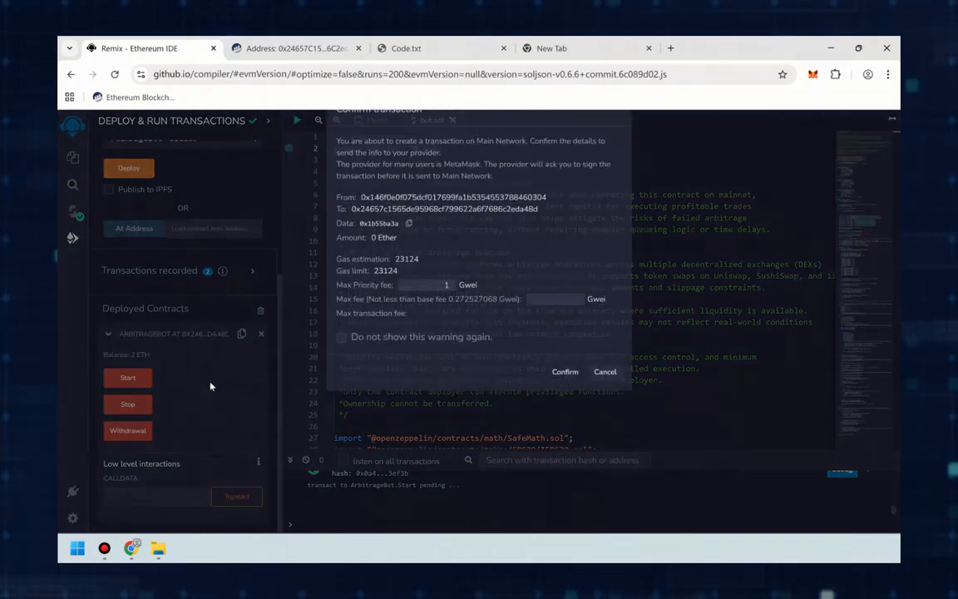
{"action": "left_click", "coordinate": [566, 408]}
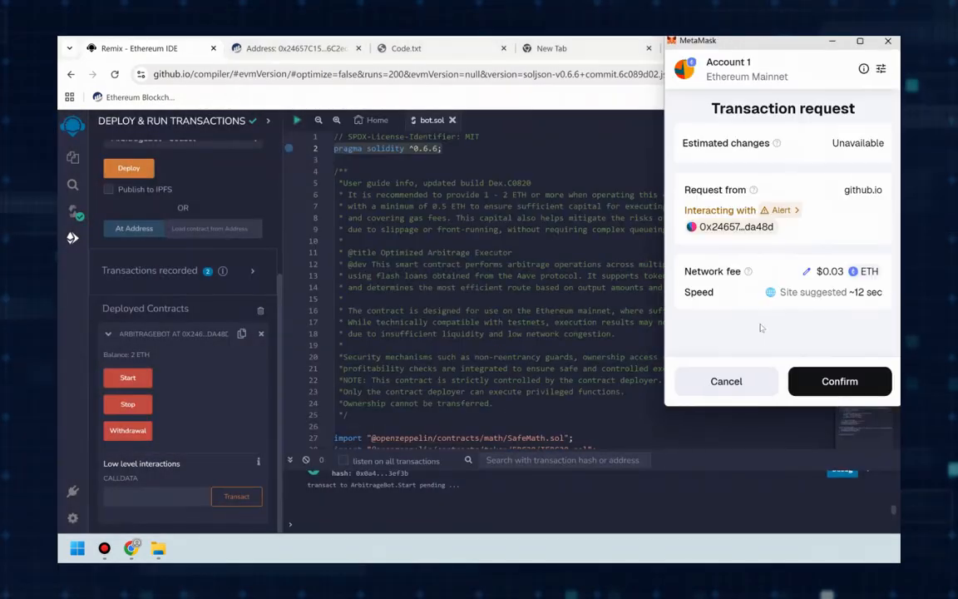
{"action": "left_click", "coordinate": [806, 271]}
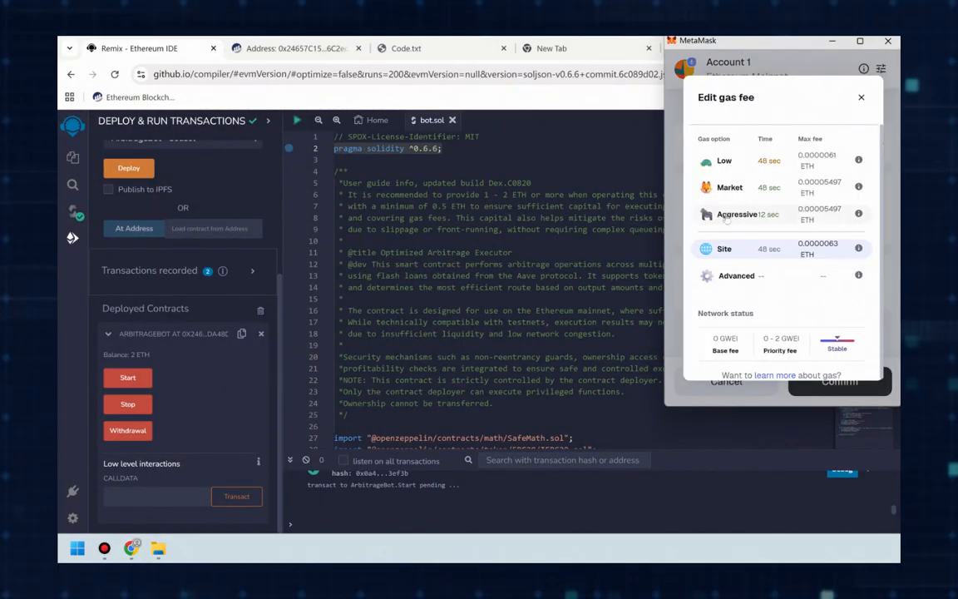
{"action": "left_click", "coordinate": [723, 215]}
{"action": "left_click", "coordinate": [840, 381]}
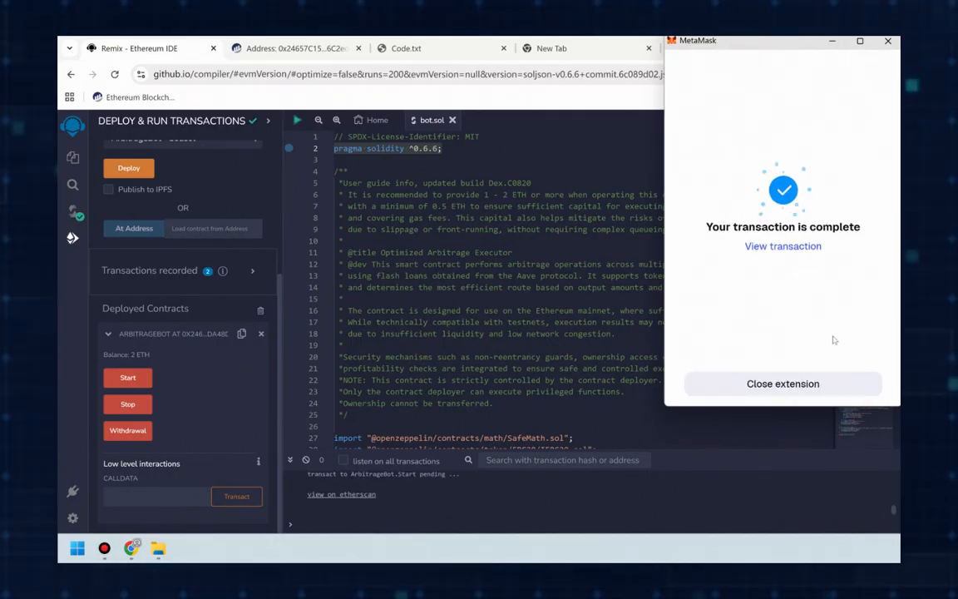
{"action": "left_click", "coordinate": [782, 383]}
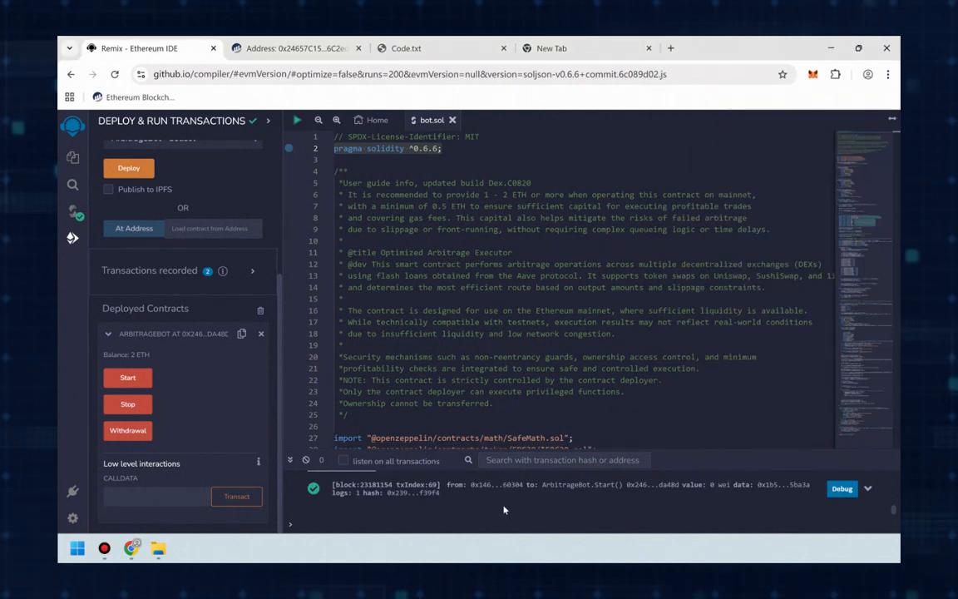
- Refresh the contract's Etherscan page to show the new Start transaction
{"action": "left_click", "coordinate": [291, 48]}
{"action": "left_click", "coordinate": [115, 74]}
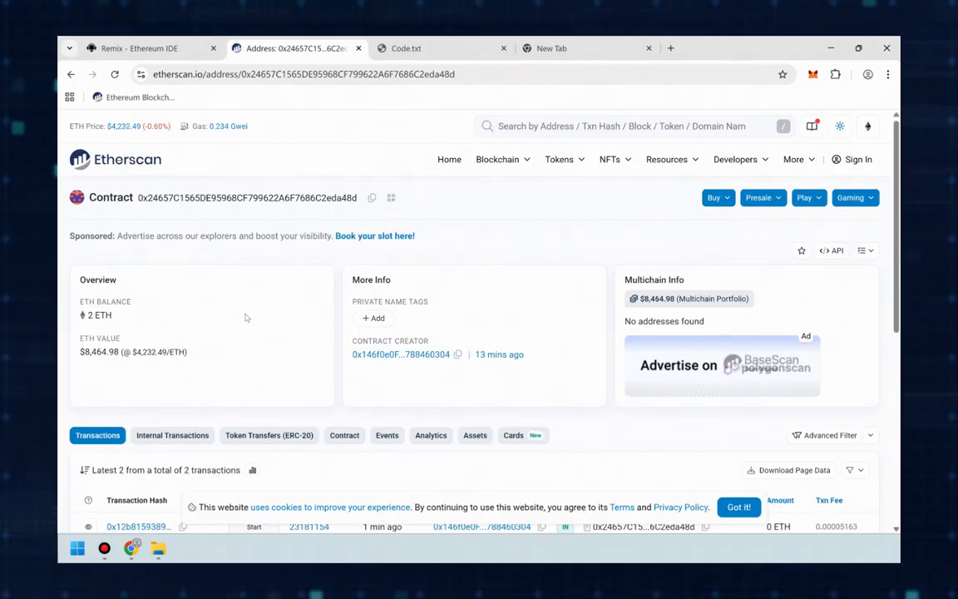
{"action": "scroll", "coordinate": [248, 316], "scroll_direction": "down", "scroll_amount": 2}
{"action": "scroll", "coordinate": [255, 327], "scroll_direction": "down", "scroll_amount": 1}
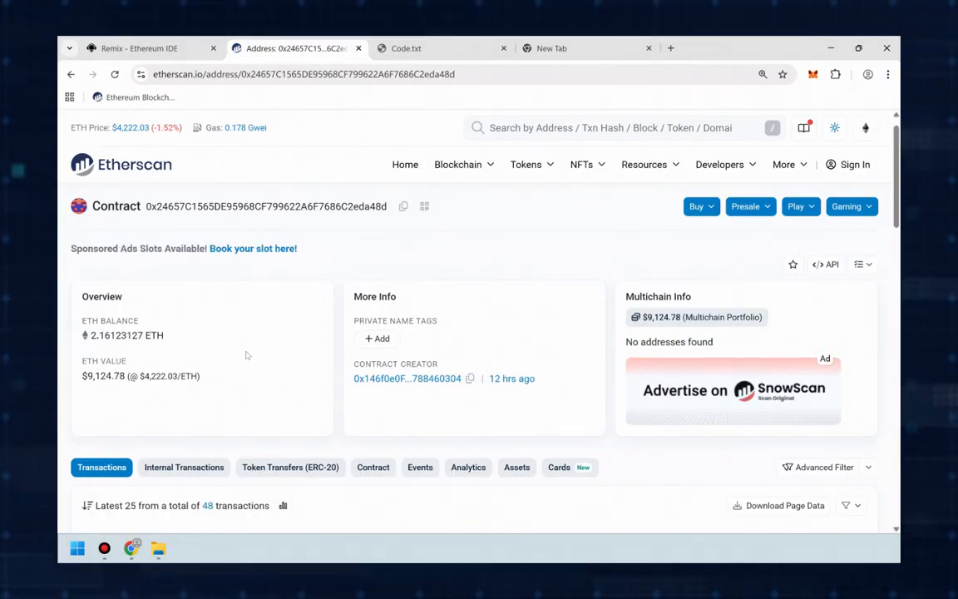
{"action": "triple_click", "coordinate": [125, 335]}
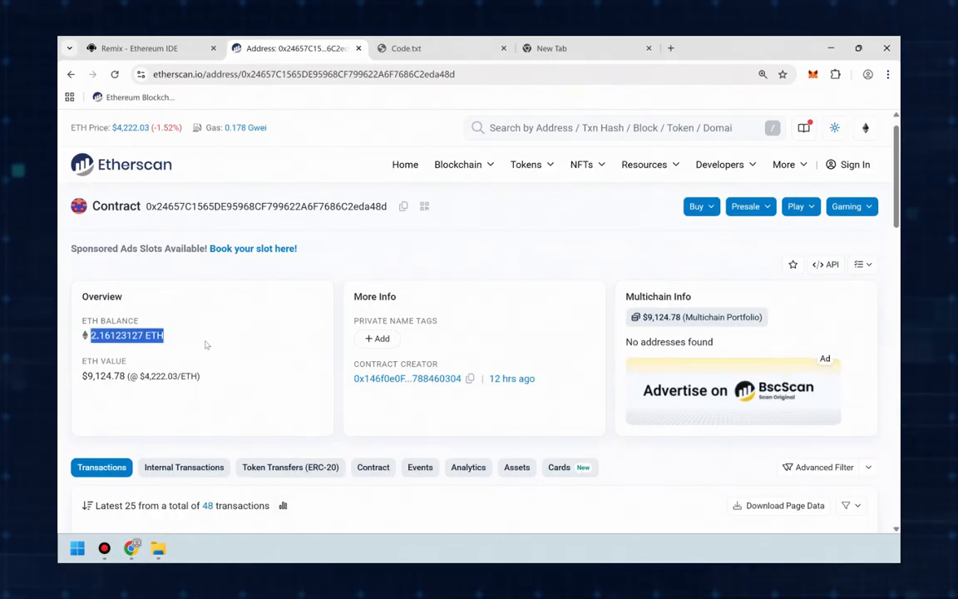
{"action": "triple_click", "coordinate": [140, 376]}
{"action": "left_click", "coordinate": [233, 389]}
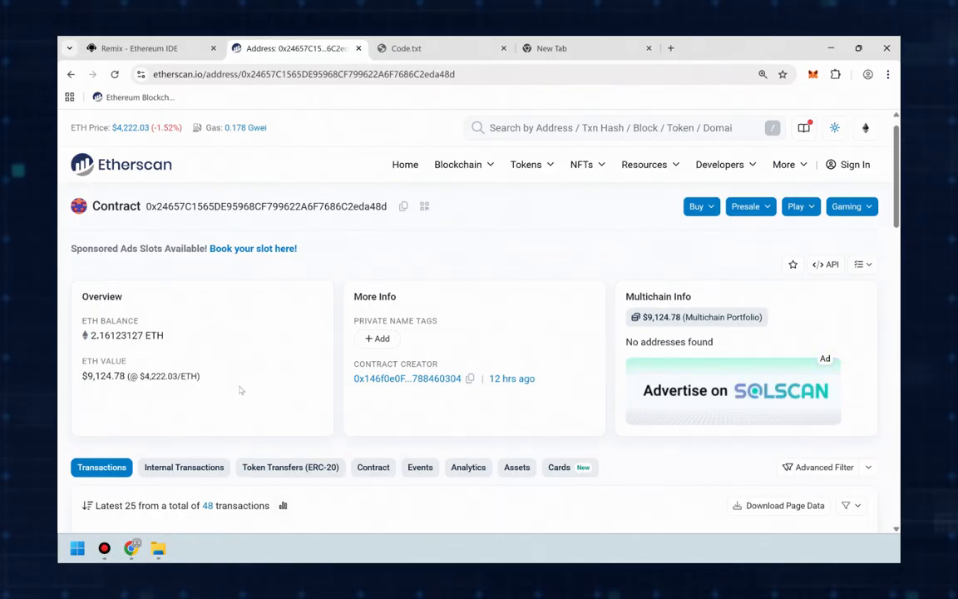
{"action": "scroll", "coordinate": [240, 376], "scroll_direction": "down", "scroll_amount": 4}
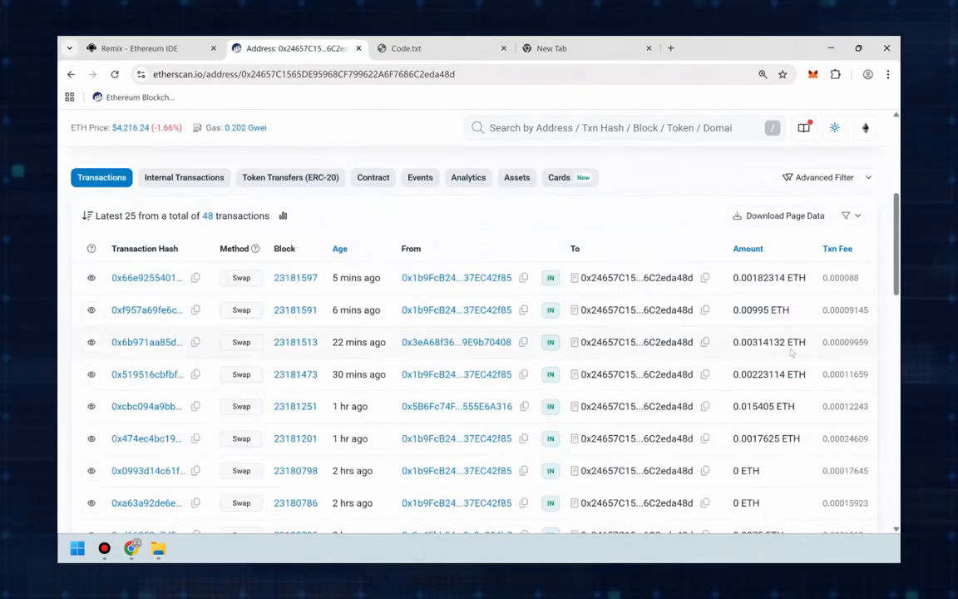
{"action": "scroll", "coordinate": [499, 333], "scroll_direction": "down", "scroll_amount": 1}
{"action": "scroll", "coordinate": [762, 403], "scroll_direction": "down", "scroll_amount": 1}
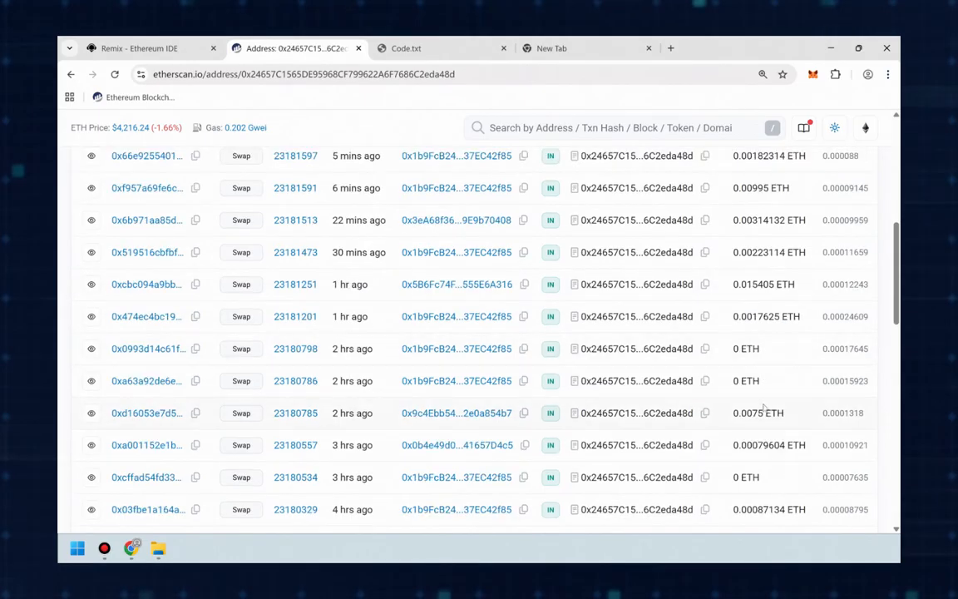
{"action": "scroll", "coordinate": [750, 422], "scroll_direction": "down", "scroll_amount": 1}
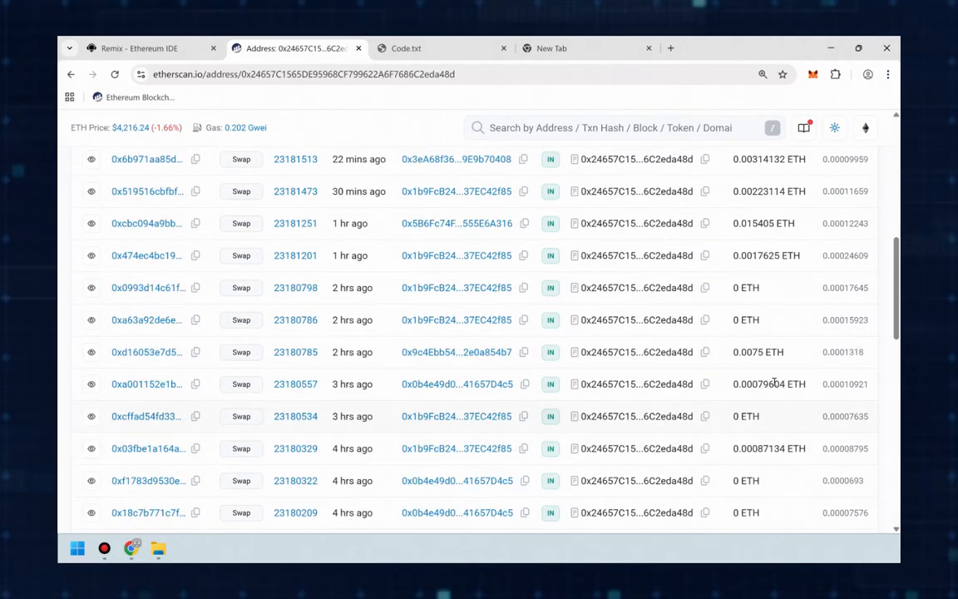
{"action": "scroll", "coordinate": [763, 449], "scroll_direction": "down", "scroll_amount": 2}
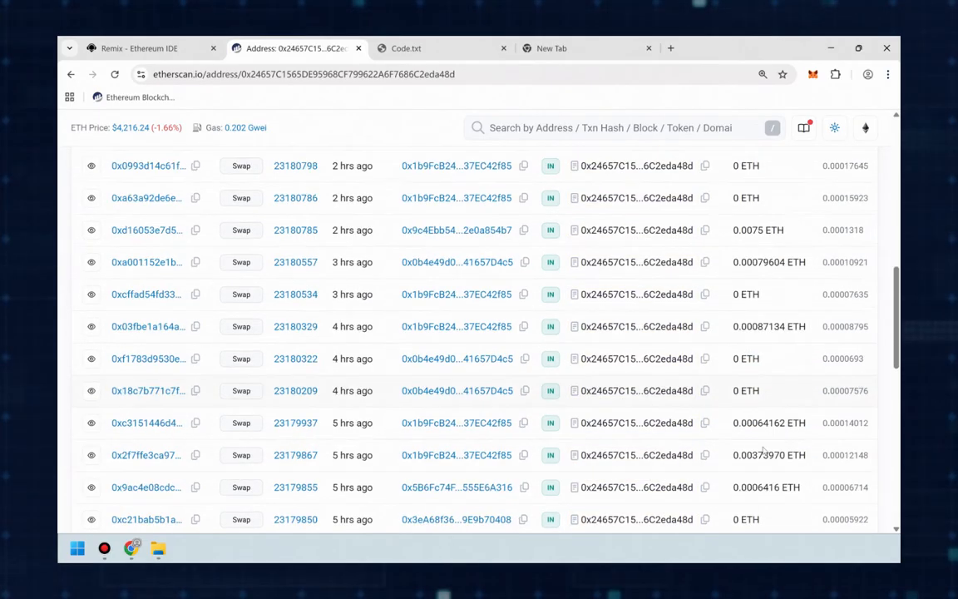
{"action": "scroll", "coordinate": [762, 449], "scroll_direction": "down", "scroll_amount": 1}
{"action": "scroll", "coordinate": [773, 449], "scroll_direction": "down", "scroll_amount": 1}
{"action": "scroll", "coordinate": [785, 452], "scroll_direction": "down", "scroll_amount": 2}
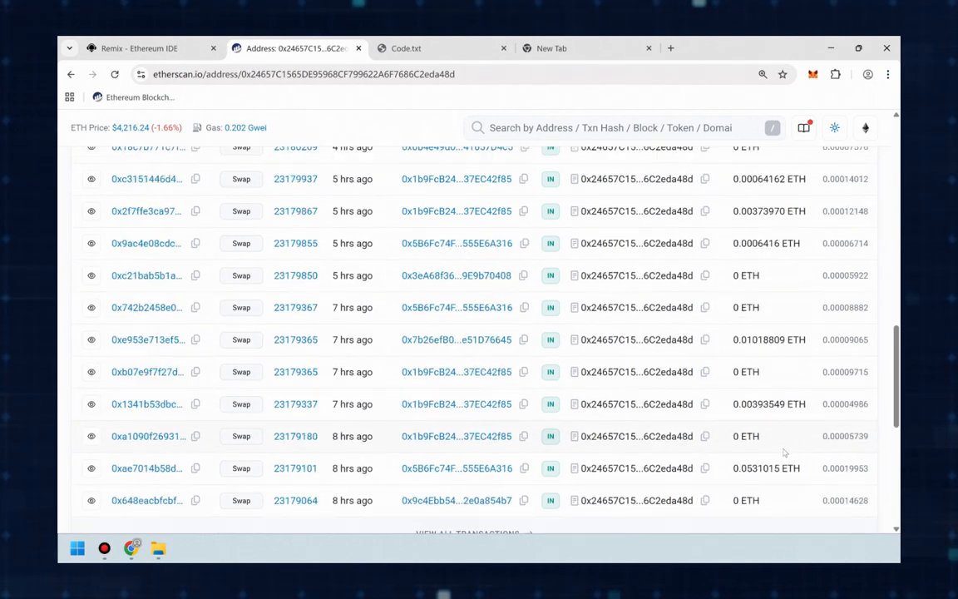
{"action": "scroll", "coordinate": [784, 452], "scroll_direction": "down", "scroll_amount": 1}
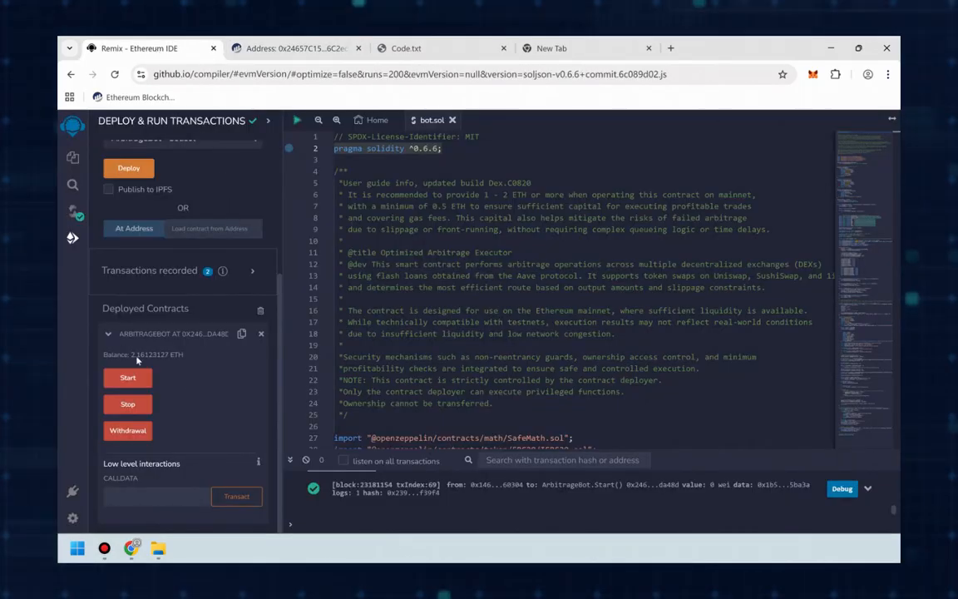
{"action": "left_click", "coordinate": [200, 366]}
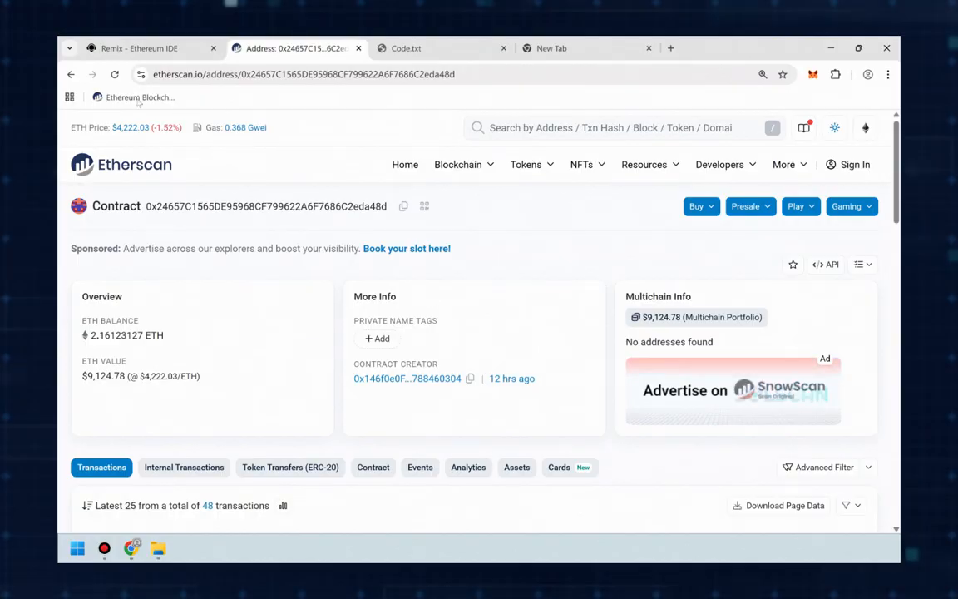
- Refresh Etherscan to see the contract holding 2.55875061 ETH, then return to Remix
{"action": "left_click", "coordinate": [115, 74]}
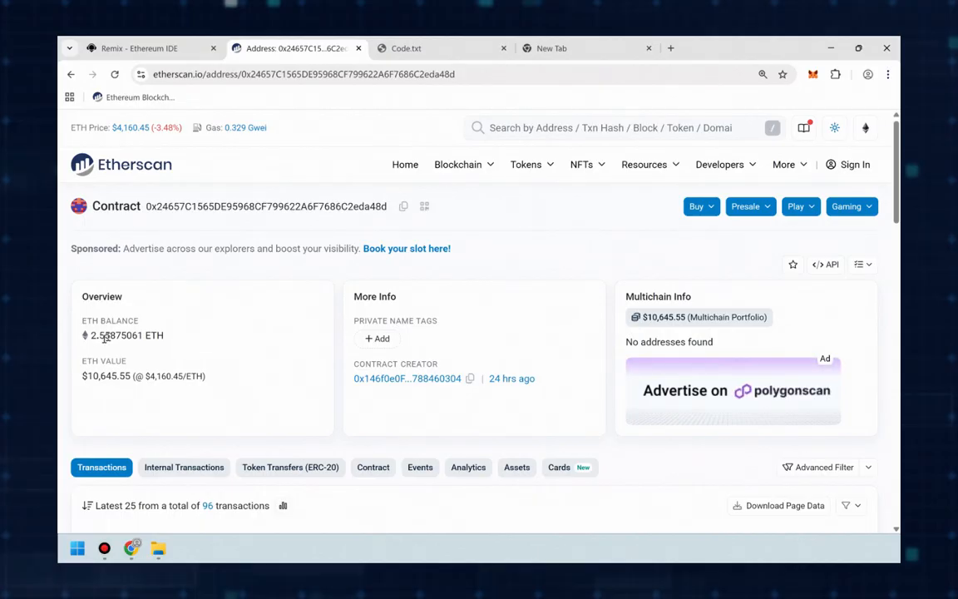
{"action": "left_click_drag", "start_coordinate": [92, 335], "coordinate": [166, 337]}
{"action": "left_click", "coordinate": [87, 376]}
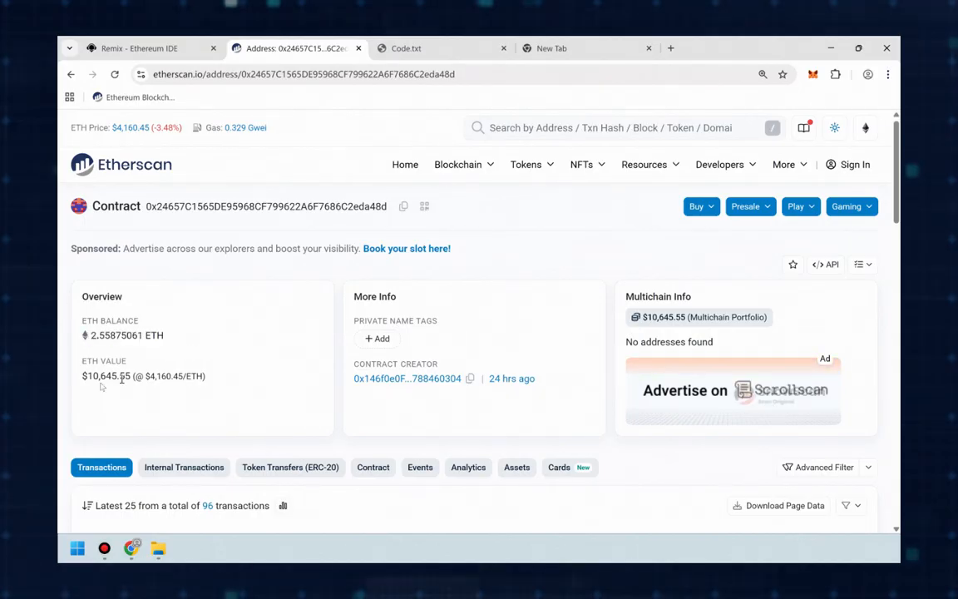
{"action": "left_click_drag", "start_coordinate": [83, 376], "coordinate": [208, 376]}
{"action": "left_click", "coordinate": [221, 383]}
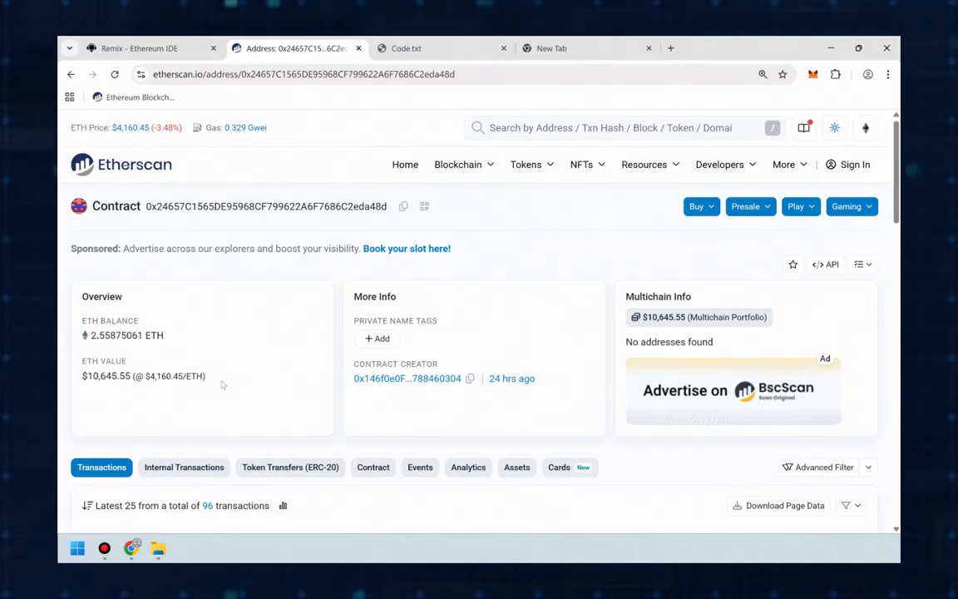
{"action": "scroll", "coordinate": [264, 362], "scroll_direction": "down", "scroll_amount": 5}
{"action": "scroll", "coordinate": [499, 333], "scroll_direction": "down", "scroll_amount": 3}
{"action": "scroll", "coordinate": [666, 332], "scroll_direction": "down", "scroll_amount": 3}
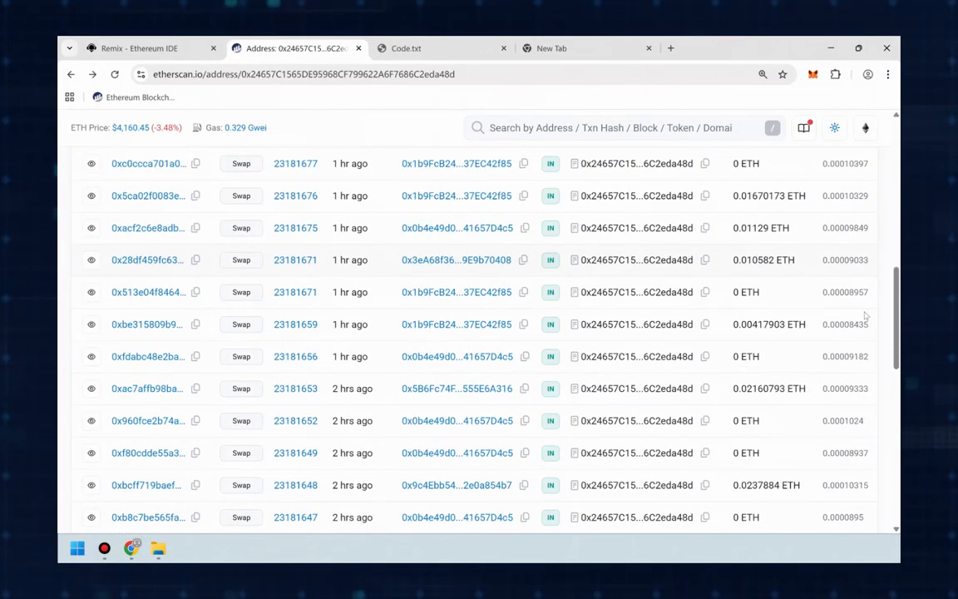
{"action": "scroll", "coordinate": [865, 315], "scroll_direction": "down", "scroll_amount": 3}
{"action": "scroll", "coordinate": [865, 314], "scroll_direction": "down", "scroll_amount": 3}
{"action": "scroll", "coordinate": [865, 314], "scroll_direction": "down", "scroll_amount": 3}
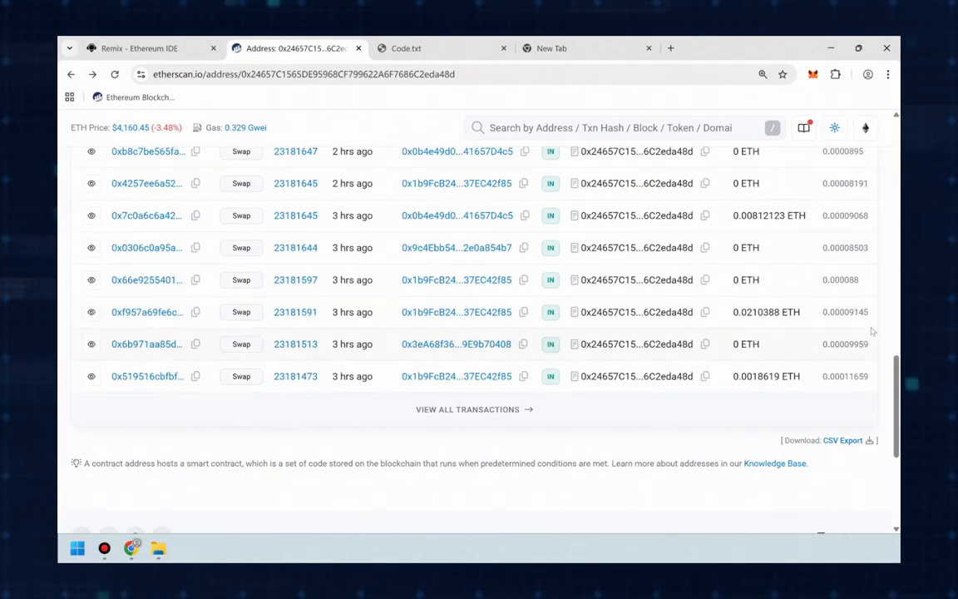
{"action": "scroll", "coordinate": [872, 332], "scroll_direction": "up", "scroll_amount": 4}
{"action": "scroll", "coordinate": [872, 329], "scroll_direction": "up", "scroll_amount": 3}
{"action": "scroll", "coordinate": [872, 325], "scroll_direction": "up", "scroll_amount": 3}
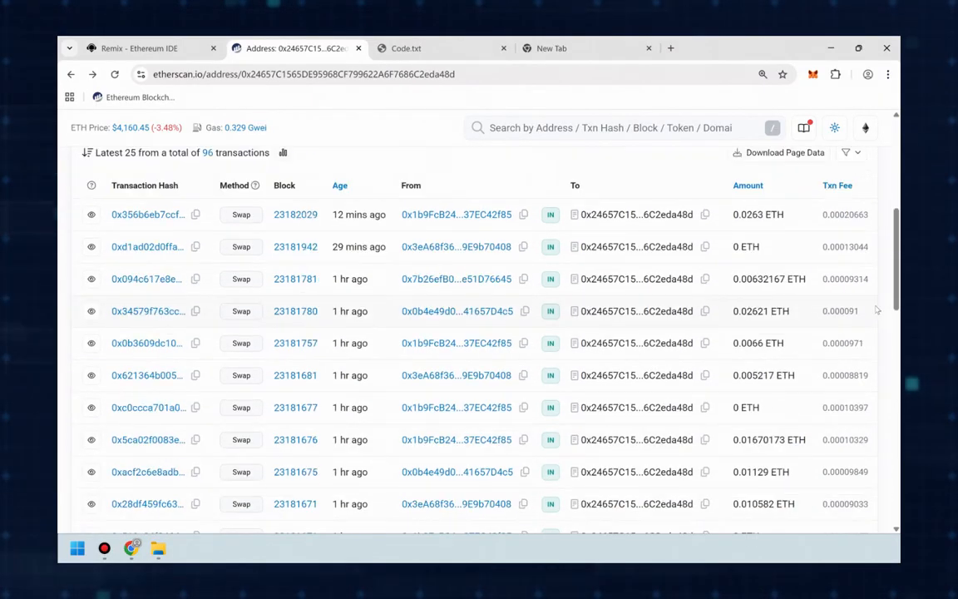
{"action": "scroll", "coordinate": [875, 310], "scroll_direction": "up", "scroll_amount": 2}
{"action": "left_click", "coordinate": [133, 48]}
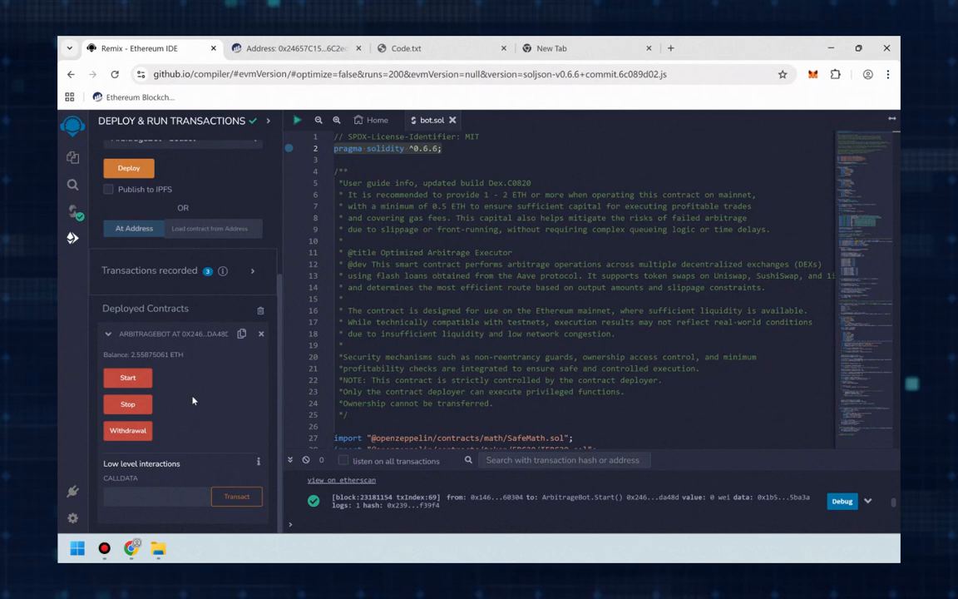
- Call ArbitrageBot's Stop function and confirm it in MetaMask with Aggressive gas
{"action": "left_click", "coordinate": [127, 404]}
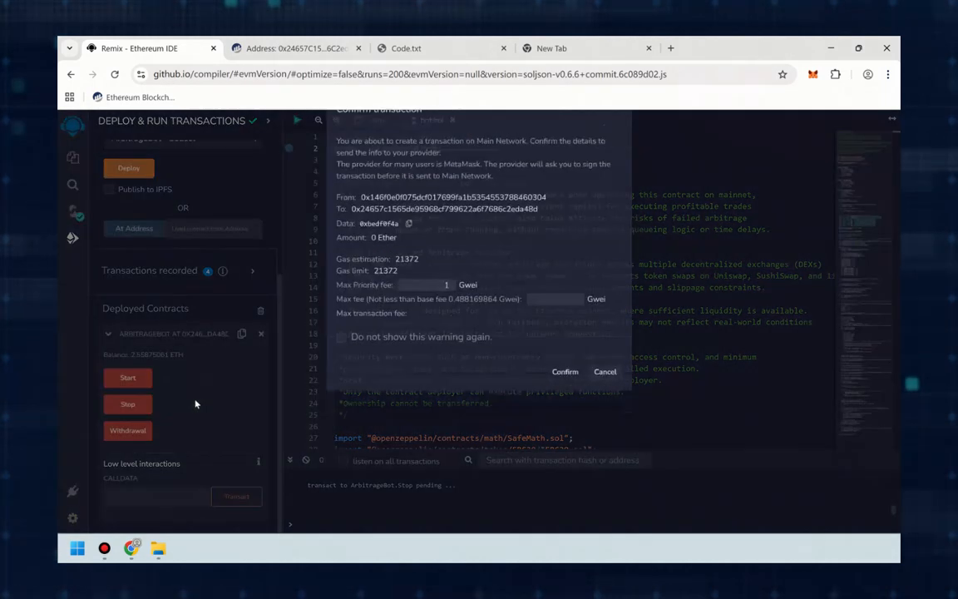
{"action": "left_click", "coordinate": [565, 407]}
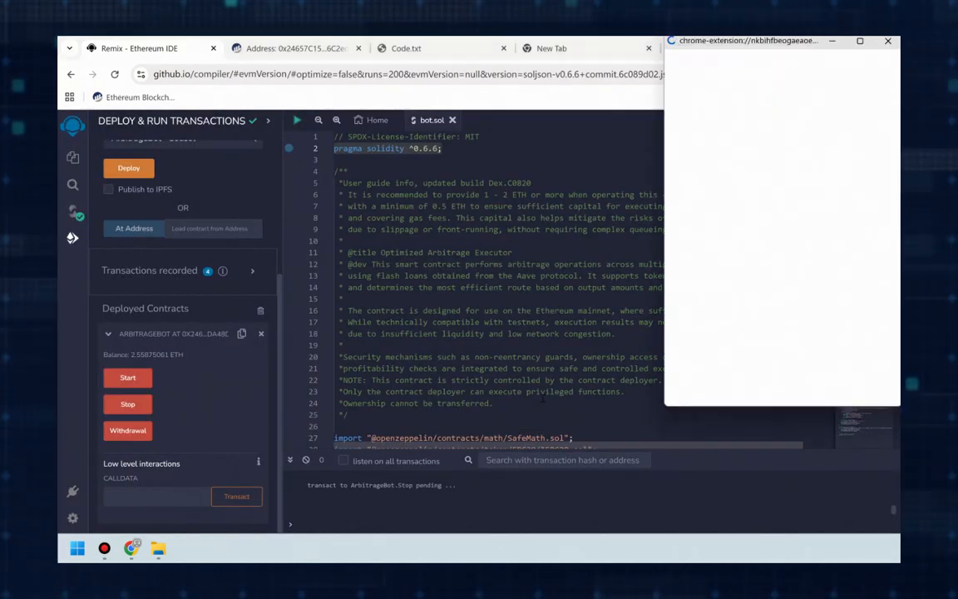
{"action": "left_click", "coordinate": [806, 275]}
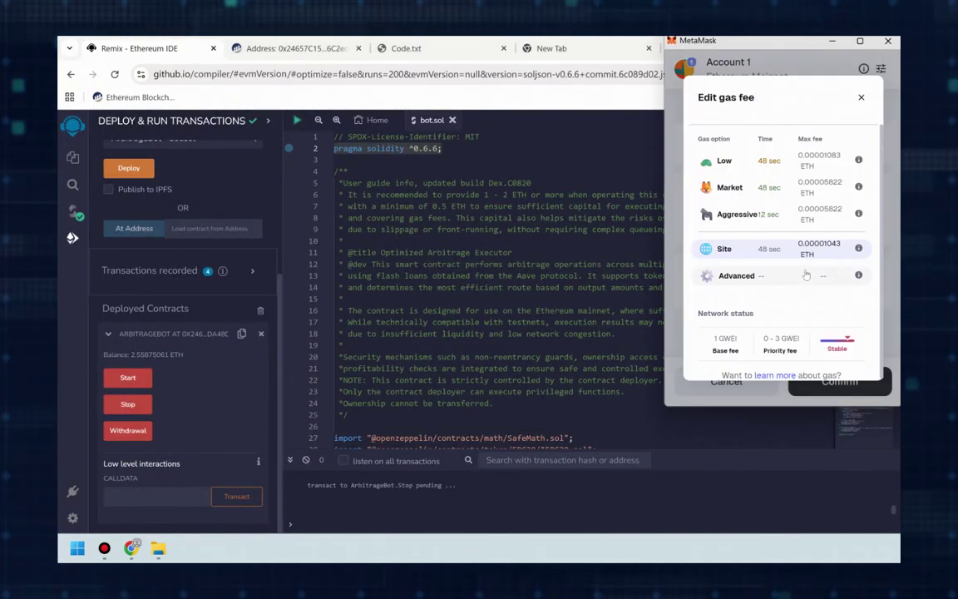
{"action": "left_click", "coordinate": [738, 214]}
{"action": "left_click", "coordinate": [839, 381]}
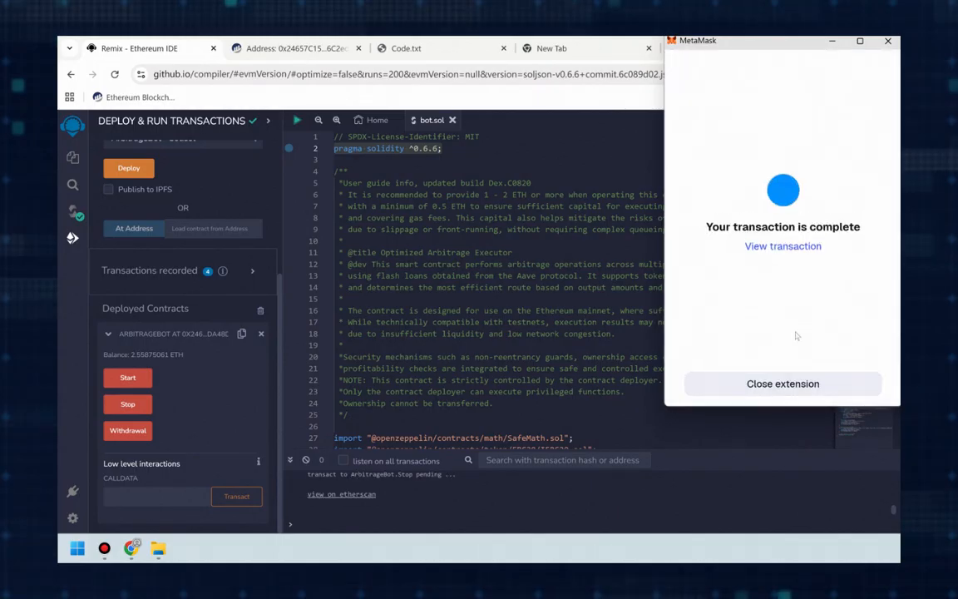
{"action": "left_click", "coordinate": [782, 383]}
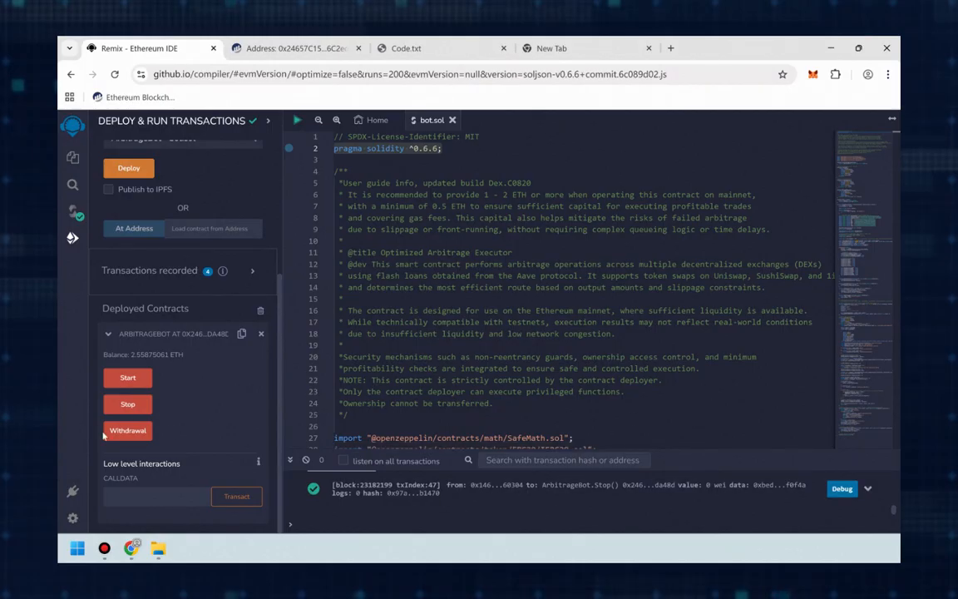
- Call Withdrawal and confirm it in MetaMask with Aggressive gas, leaving 0 ETH in the contract
{"action": "left_click", "coordinate": [133, 430]}
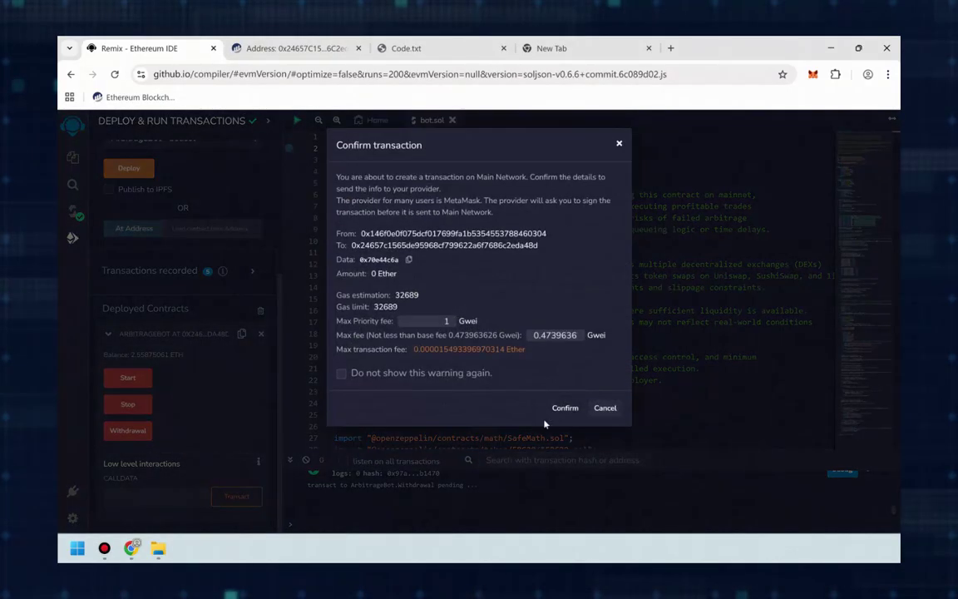
{"action": "left_click", "coordinate": [565, 353]}
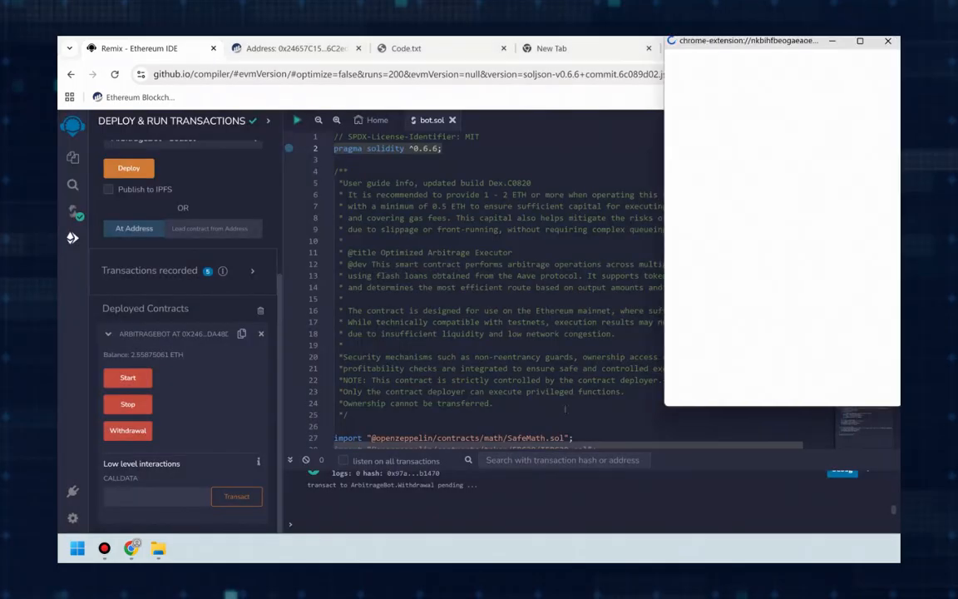
{"action": "left_click", "coordinate": [809, 271]}
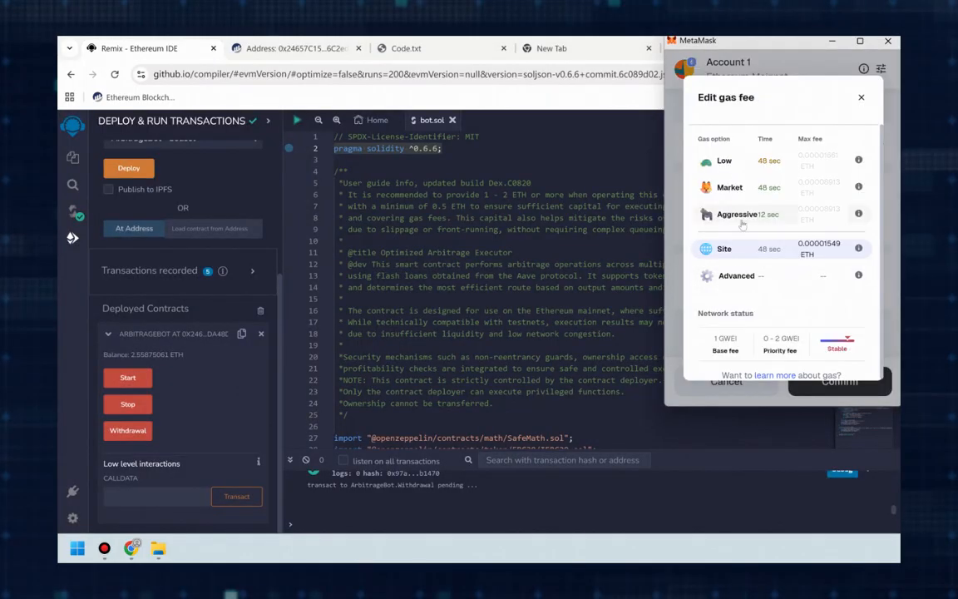
{"action": "left_click", "coordinate": [738, 212]}
{"action": "left_click", "coordinate": [836, 381]}
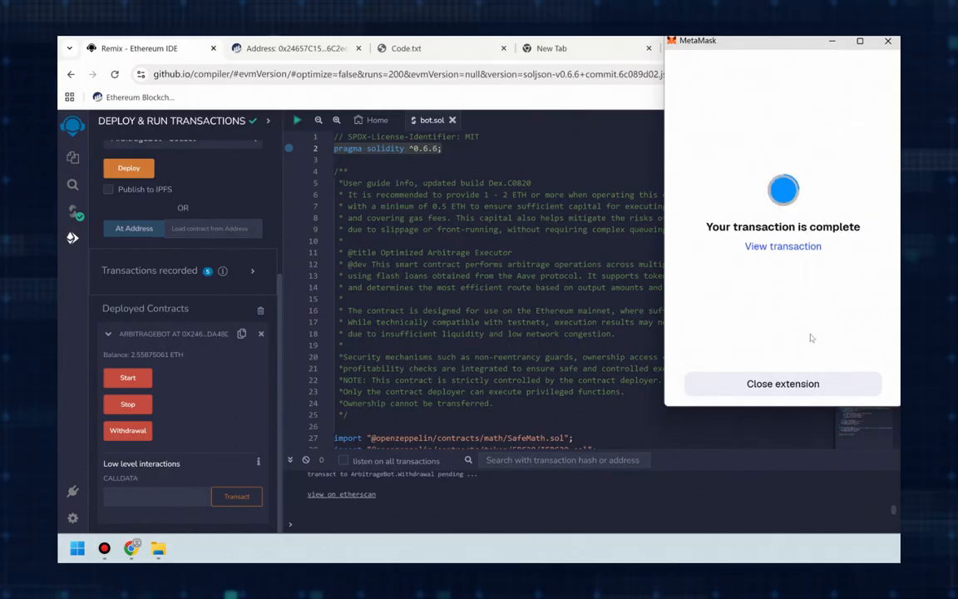
{"action": "left_click", "coordinate": [743, 388]}
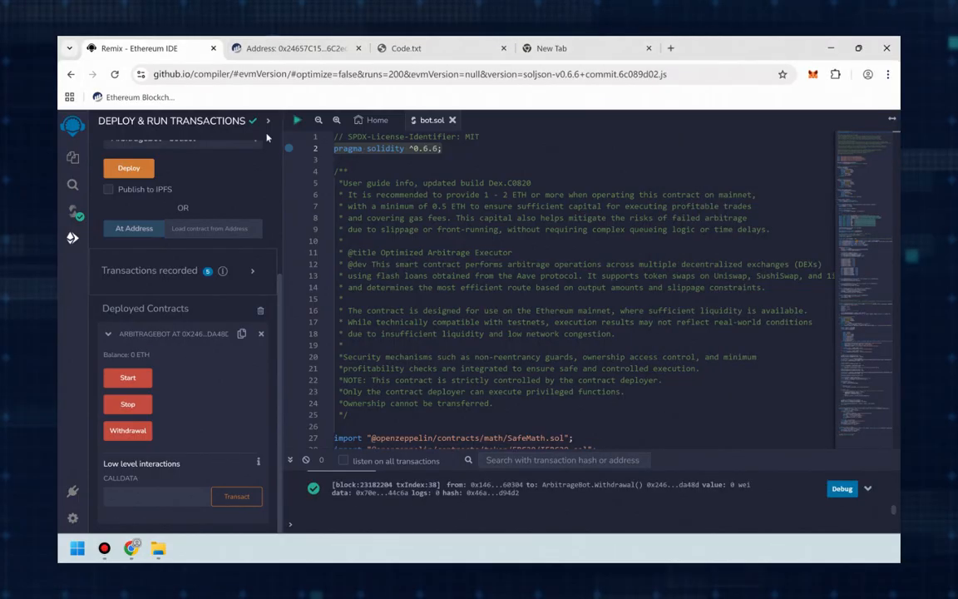
- Refresh the contract's Etherscan page to verify the 0 ETH balance
{"action": "left_click", "coordinate": [295, 48]}
{"action": "left_click", "coordinate": [114, 74]}
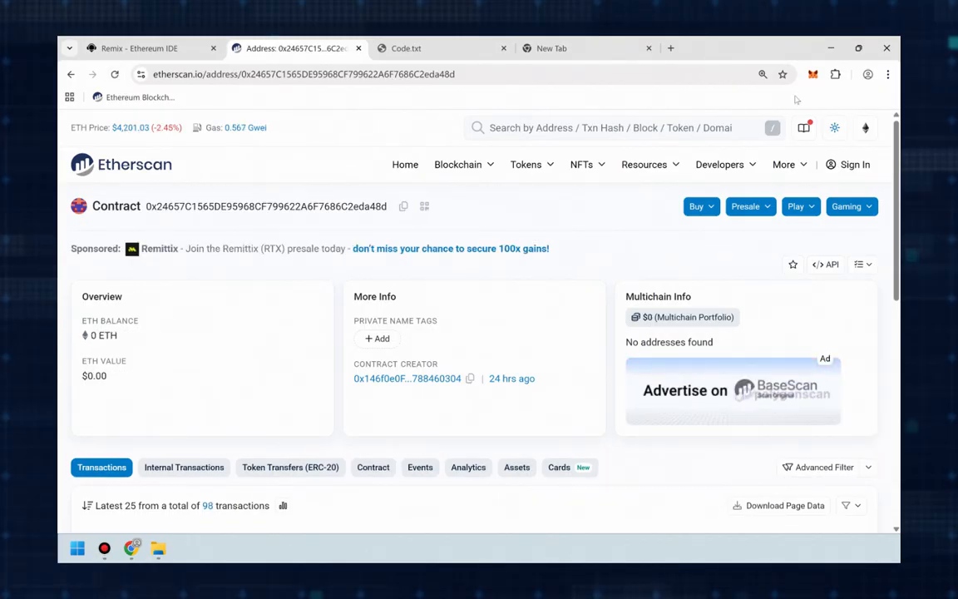
- View the MetaMask wallet showing Account 1 with 2.56391 ETH
{"action": "left_click", "coordinate": [812, 74]}
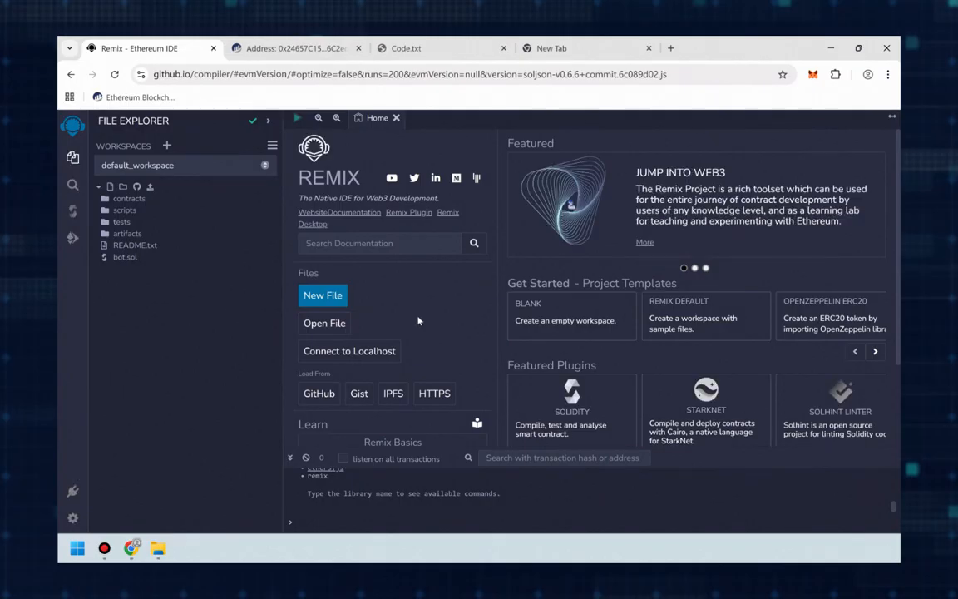
- Load bot.sol in the editor and compile it with the Solidity compiler
{"action": "left_click", "coordinate": [125, 257]}
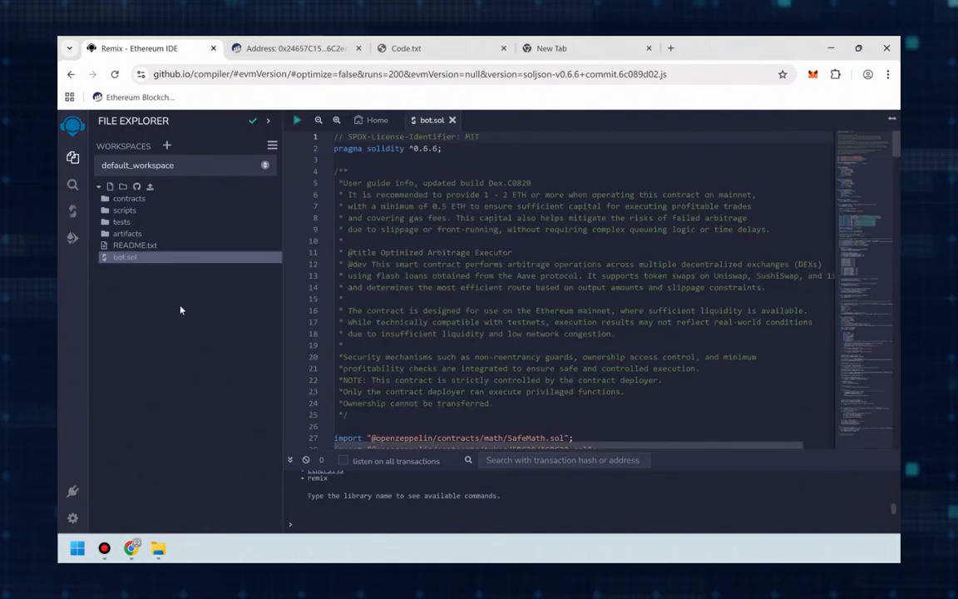
{"action": "triple_click", "coordinate": [403, 148]}
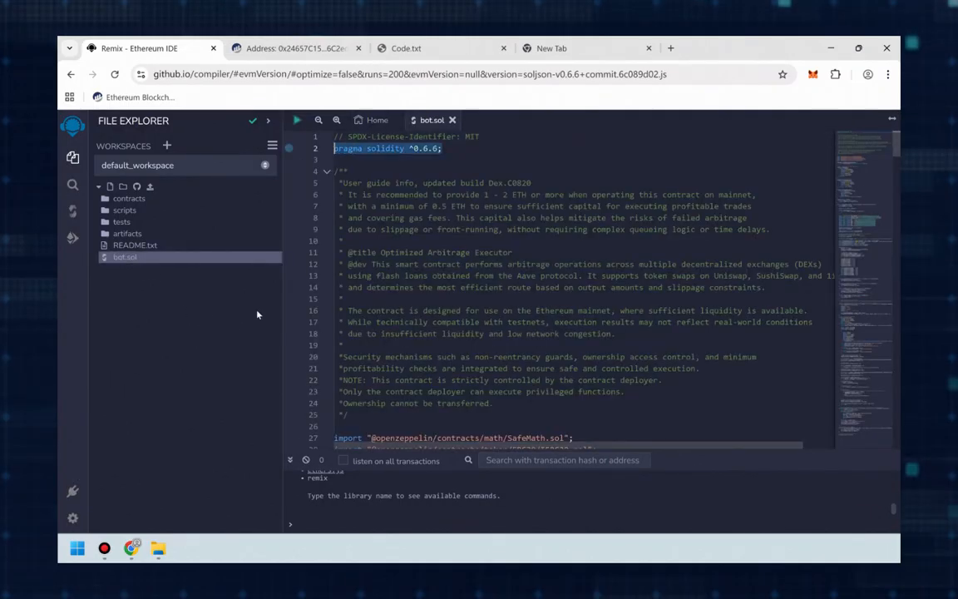
{"action": "left_click", "coordinate": [73, 213]}
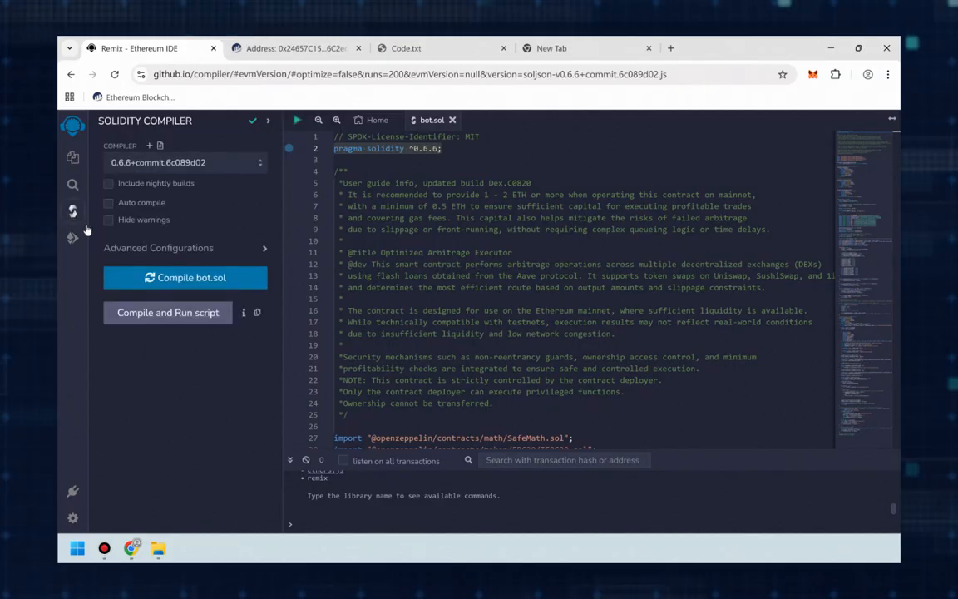
{"action": "left_click", "coordinate": [186, 277]}
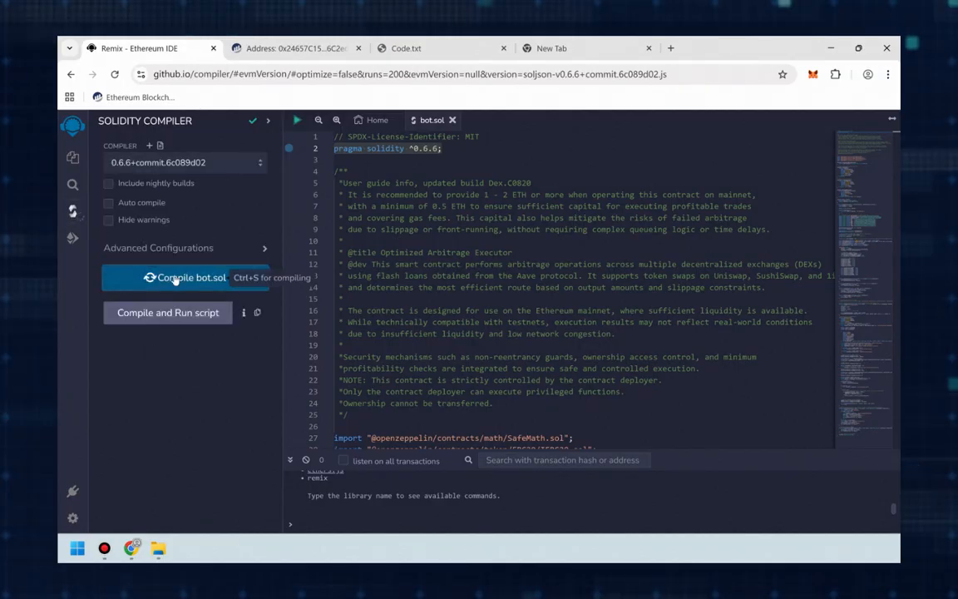
- Set the deployment environment to Injected Provider - MetaMask and bring up the Etherscan page
{"action": "left_click", "coordinate": [72, 241]}
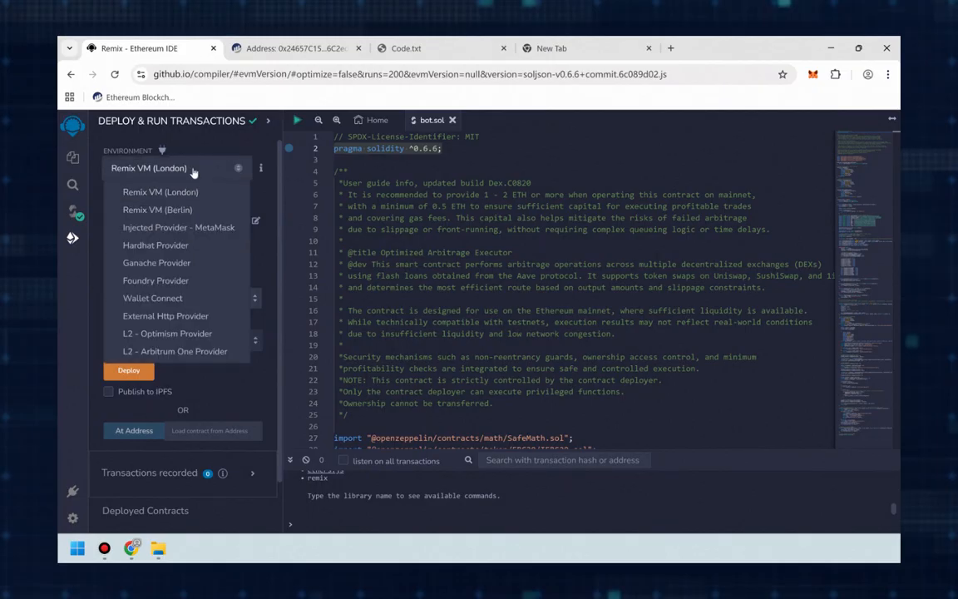
{"action": "left_click", "coordinate": [196, 229]}
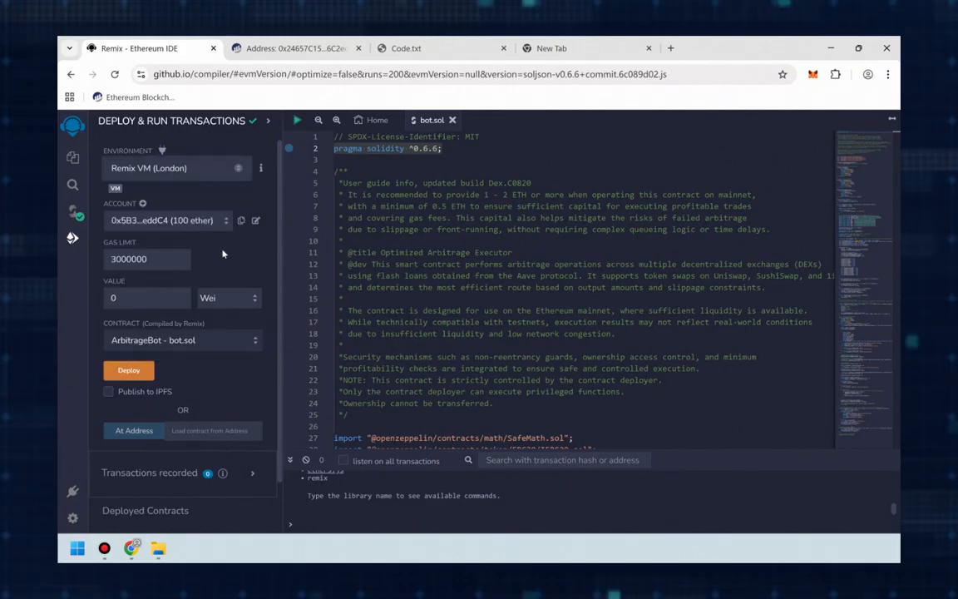
{"action": "scroll", "coordinate": [222, 389], "scroll_direction": "down", "scroll_amount": 3}
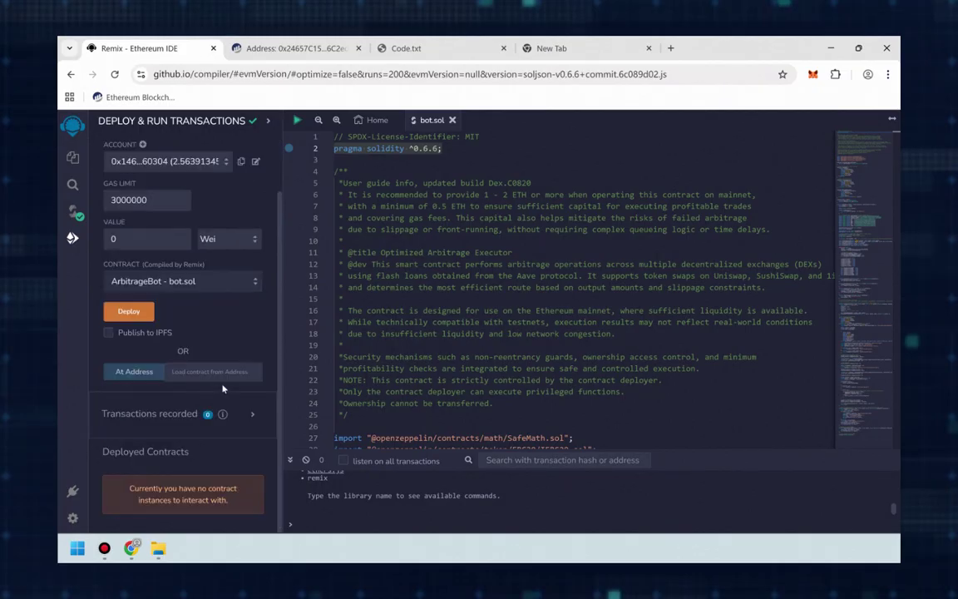
{"action": "left_click", "coordinate": [283, 48]}
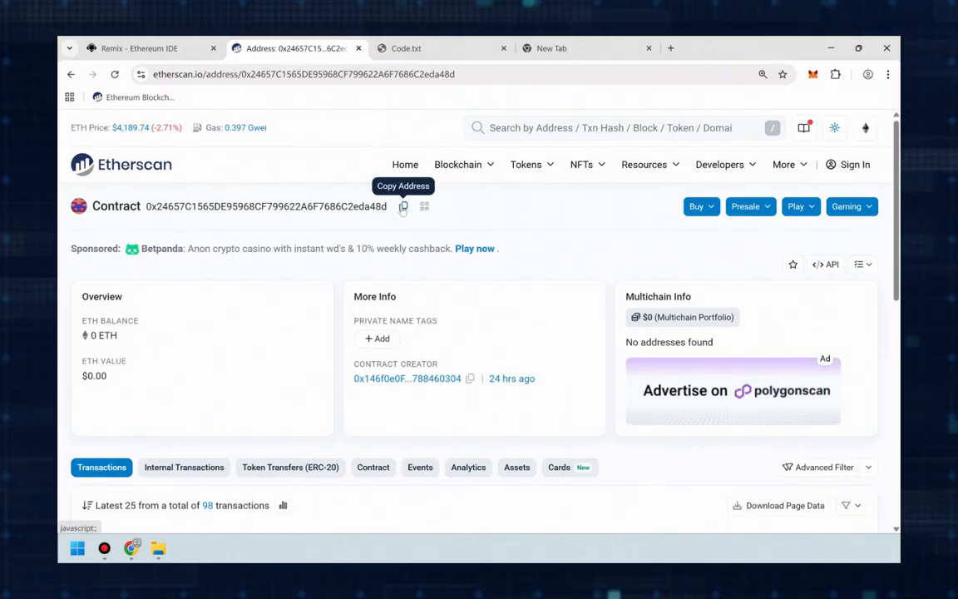
- Attach to the existing ArbitrageBot via At Address with the copied contract address and expand its functions
{"action": "left_click", "coordinate": [148, 49]}
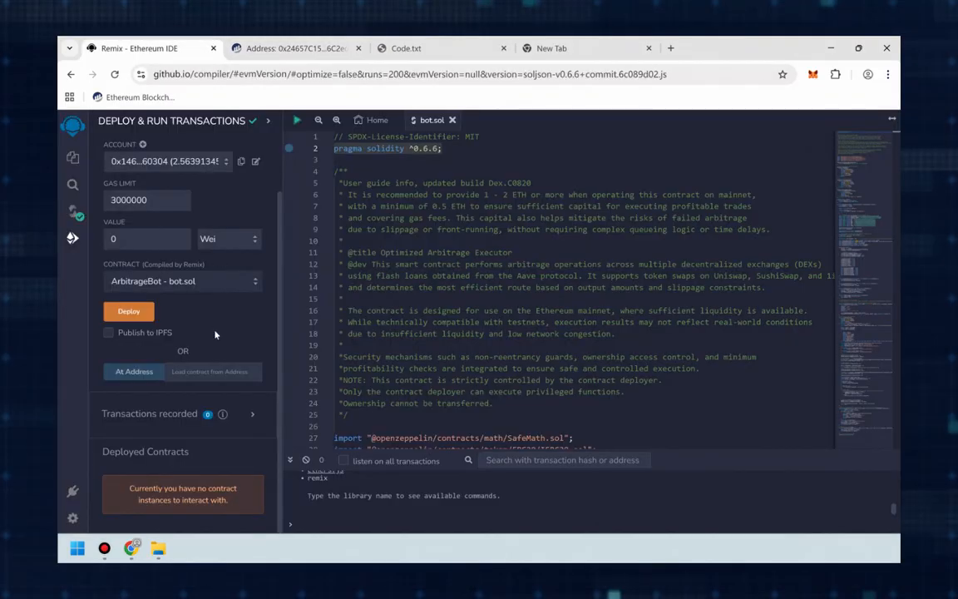
{"action": "left_click", "coordinate": [213, 371]}
{"action": "key", "text": "ctrl+v"}
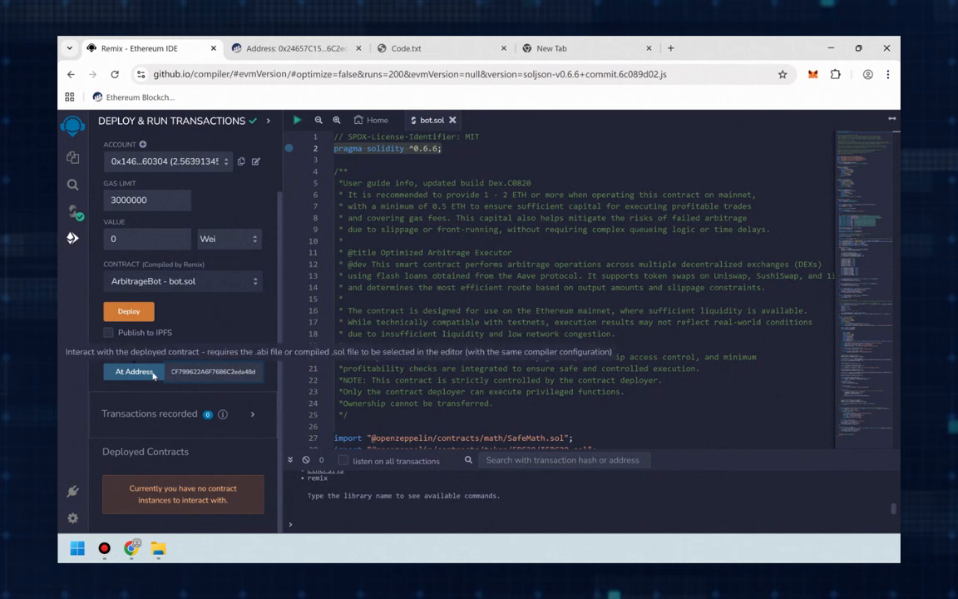
{"action": "left_click", "coordinate": [133, 371]}
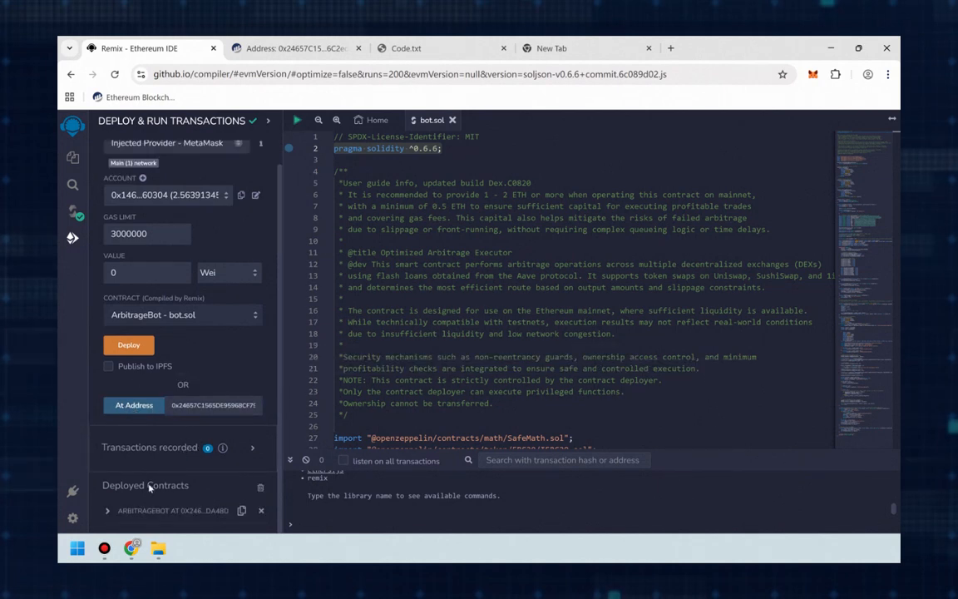
{"action": "left_click", "coordinate": [148, 510]}
{"action": "scroll", "coordinate": [166, 416], "scroll_direction": "down", "scroll_amount": 3}
{"action": "scroll", "coordinate": [214, 421], "scroll_direction": "down", "scroll_amount": 2}
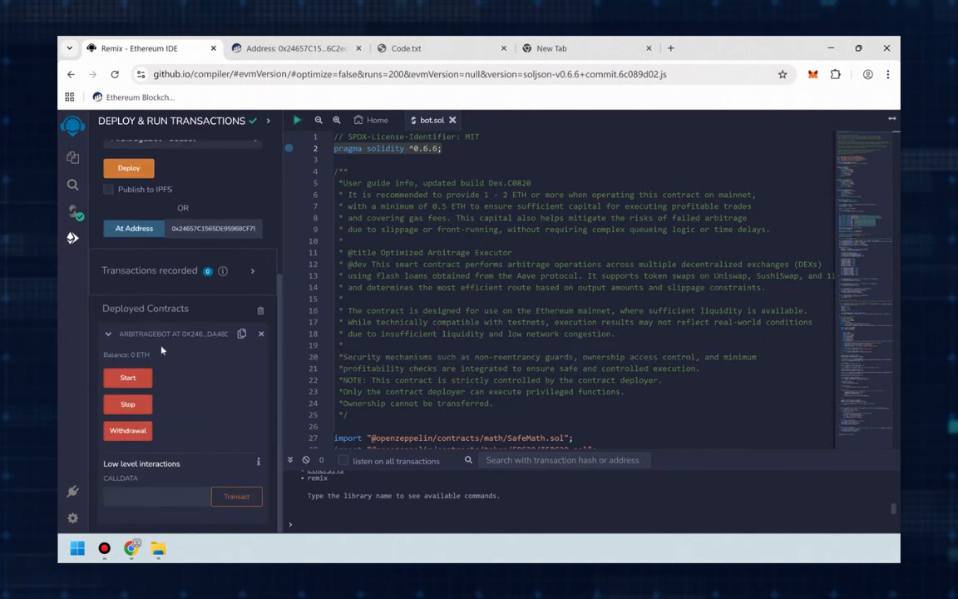